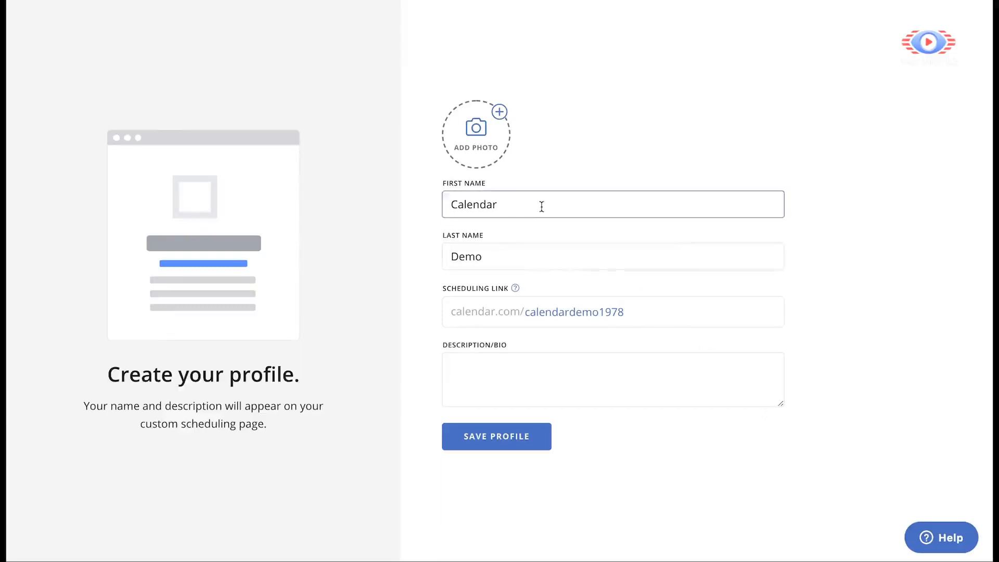
pyautogui.moveTo(515, 205); pyautogui.dragTo(448, 202)
pyautogui.click(483, 255)
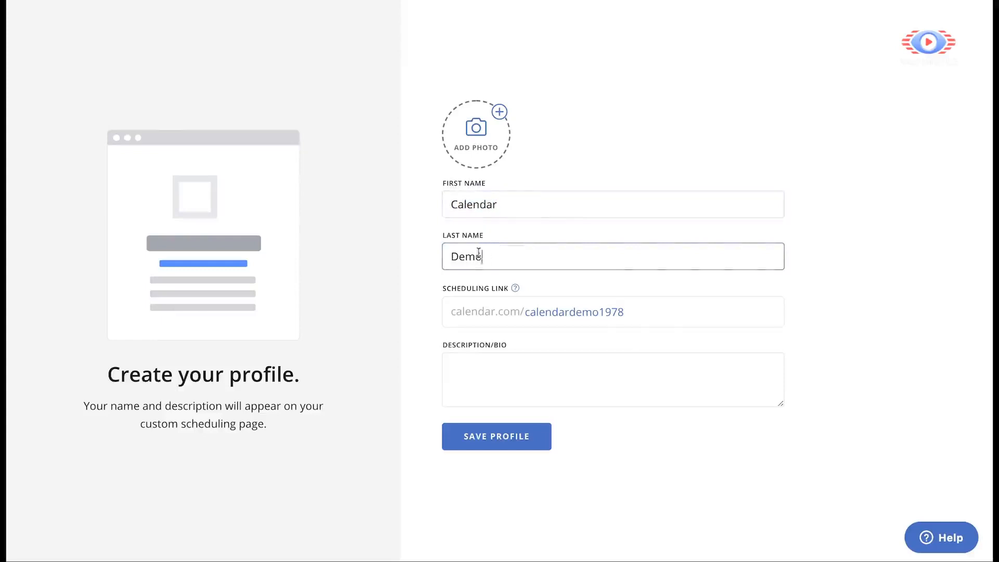
pyautogui.moveTo(483, 255); pyautogui.dragTo(447, 252)
pyautogui.moveTo(626, 312); pyautogui.dragTo(523, 313)
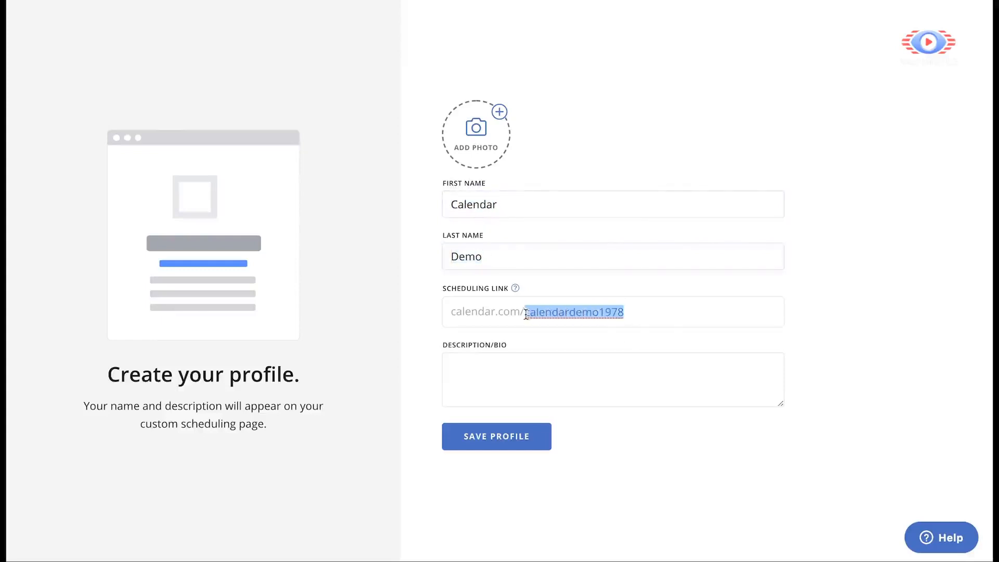
# - Set the profile bio to "I love Calendar!!", save the profile and continue past the account connections
pyautogui.click(536, 377)
pyautogui.write('I lo')
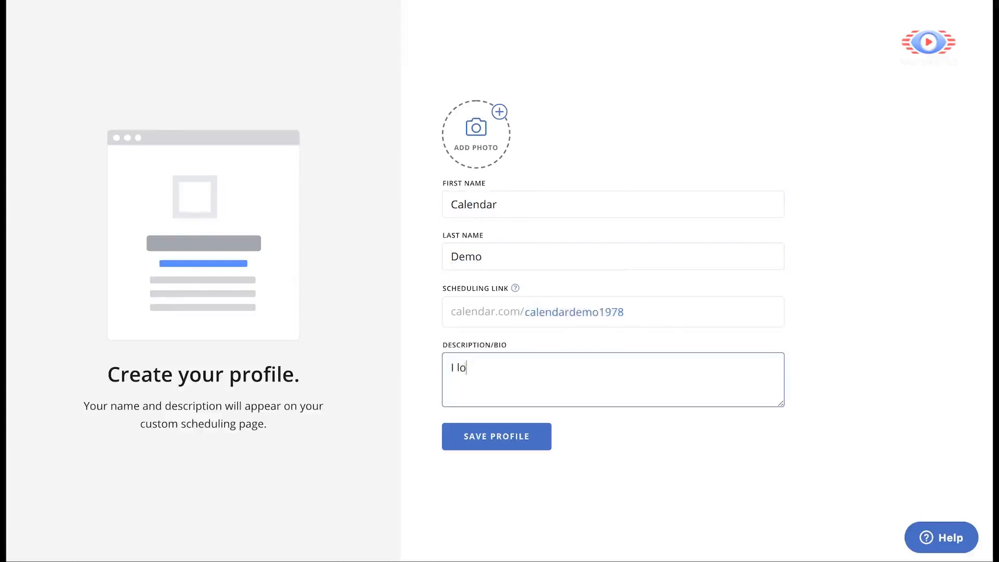
pyautogui.write('ve Calendar!!')
pyautogui.click(542, 436)
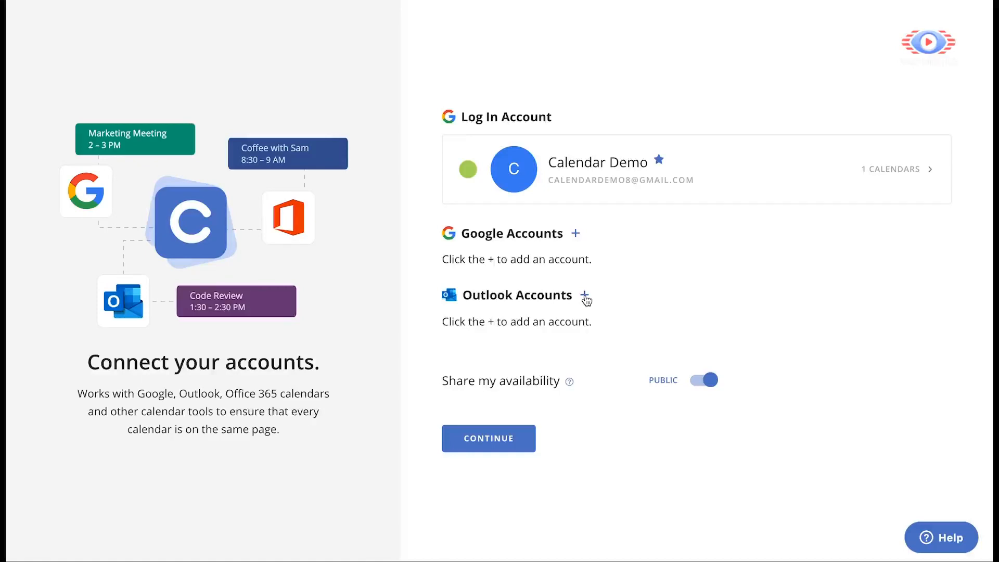
pyautogui.click(497, 438)
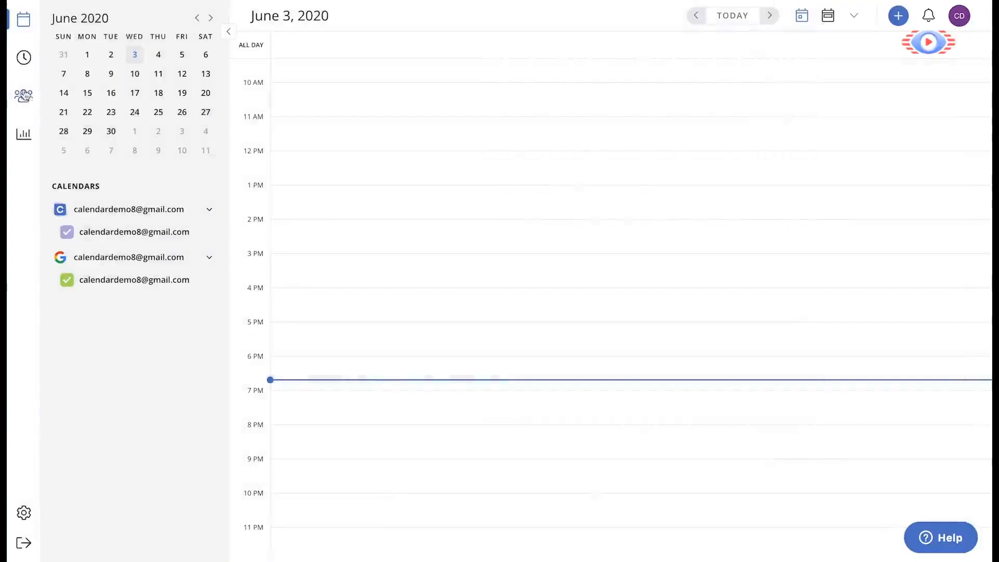
# - Start a new contact and fill in the first name, last name, organization Calendar and the contact's e-mail
pyautogui.click(24, 99)
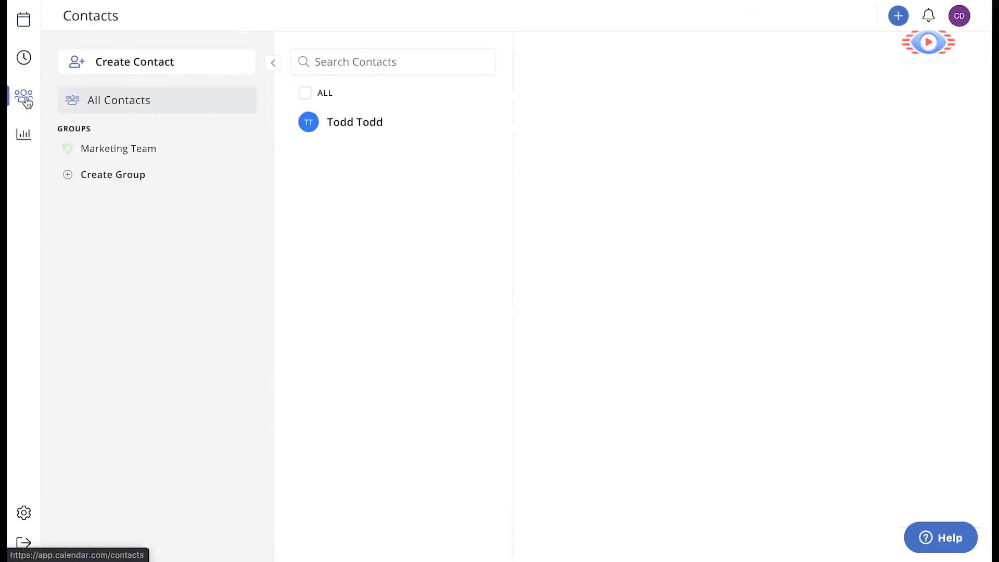
pyautogui.click(126, 62)
pyautogui.click(329, 198)
pyautogui.write('Joe')
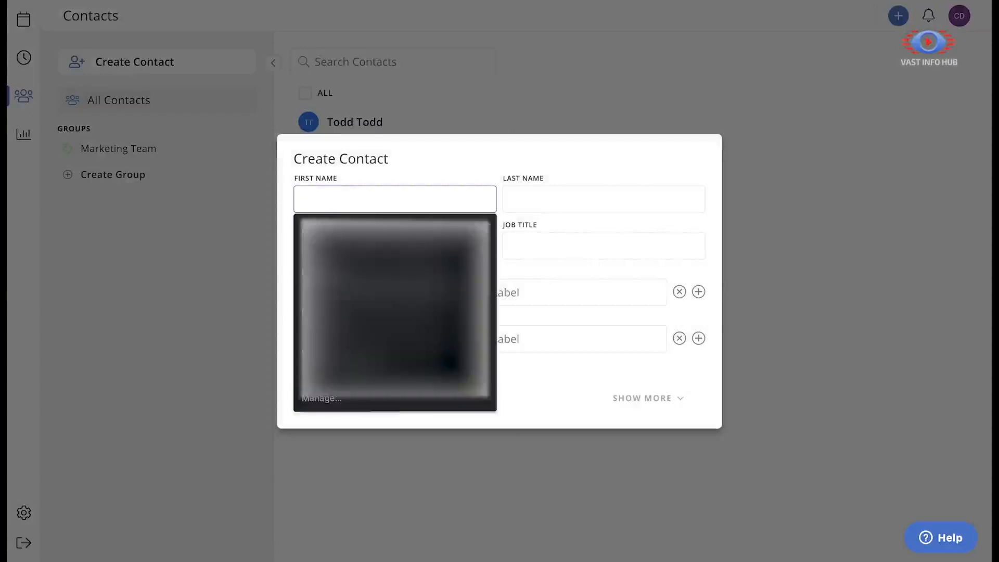
pyautogui.press('Tab')
pyautogui.write('Joe')
pyautogui.press('Tab')
pyautogui.write('Calendar')
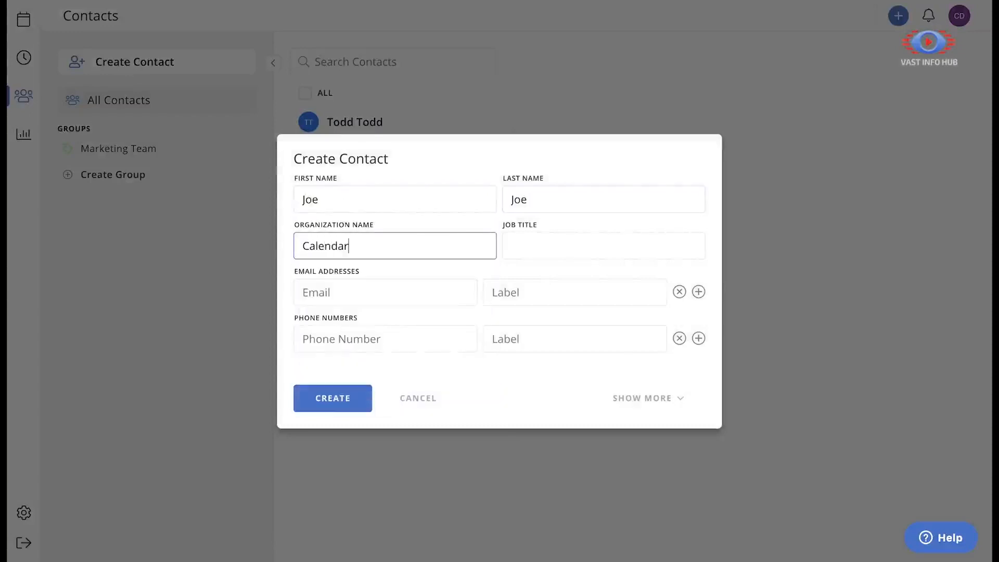
pyautogui.click(312, 290)
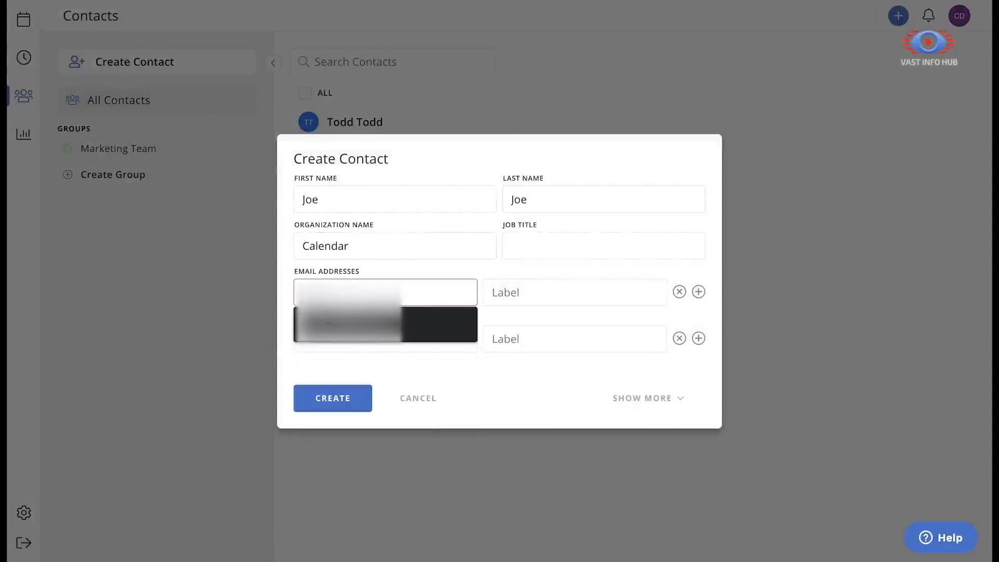
pyautogui.click(339, 325)
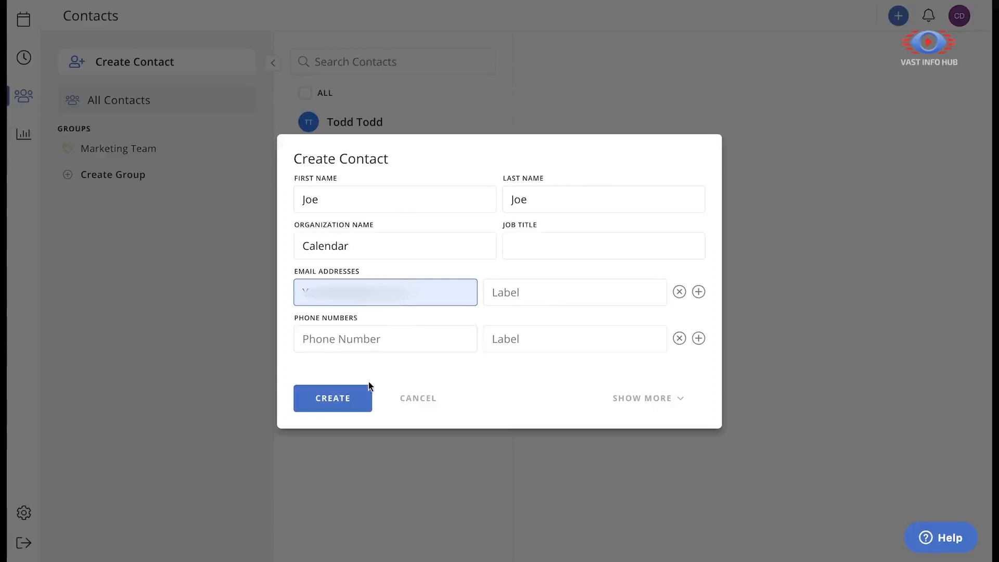
# - Look through the additional contact fields without filling them in, and create the contact
pyautogui.click(621, 400)
pyautogui.scroll(-2, 600, 341)
pyautogui.scroll(-3, 599, 341)
pyautogui.click(641, 444)
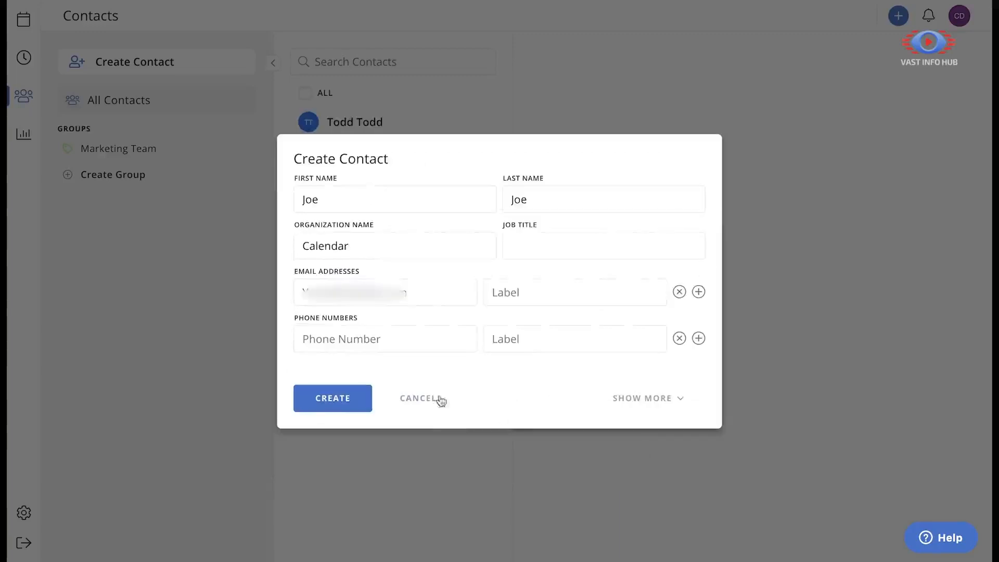
pyautogui.click(331, 399)
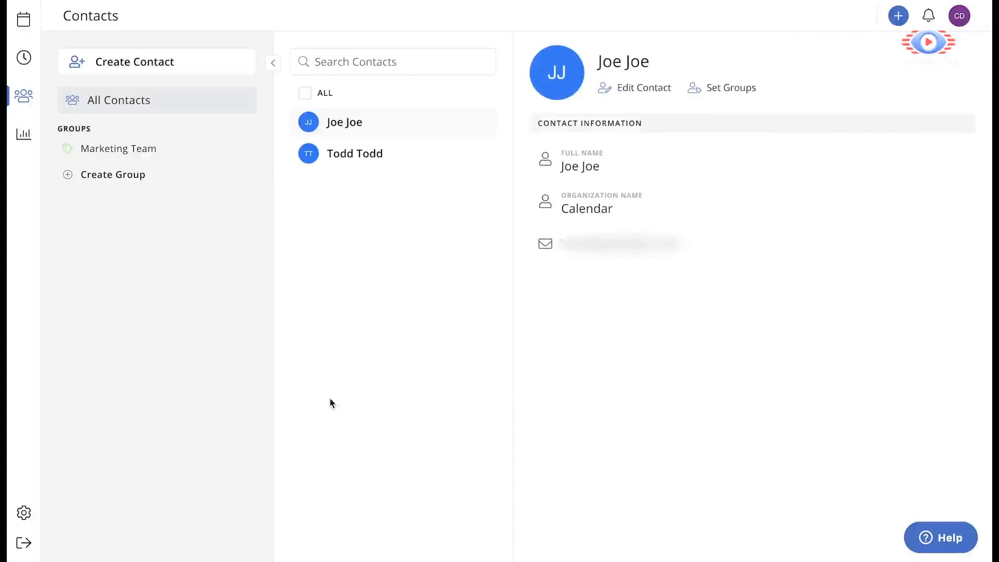
# - Create a contact group named Marketing Team with a green color
pyautogui.click(108, 177)
pyautogui.click(370, 249)
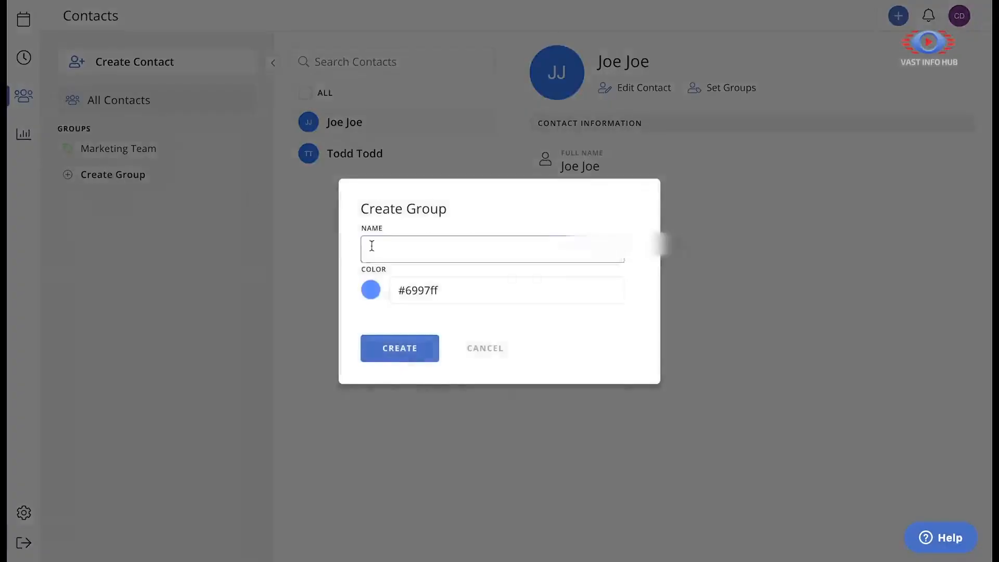
pyautogui.write('Marketi')
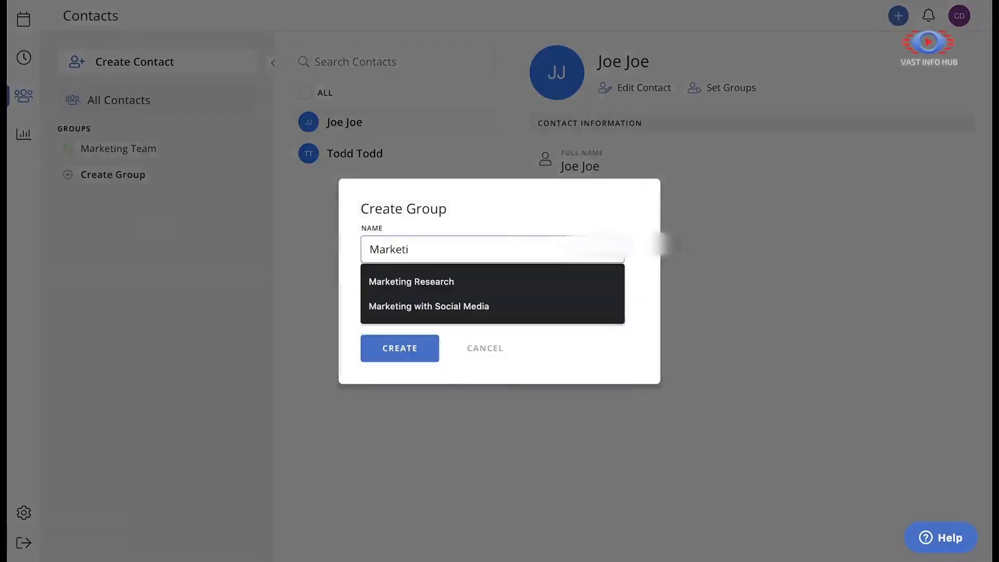
pyautogui.write('ng Team')
pyautogui.click(371, 289)
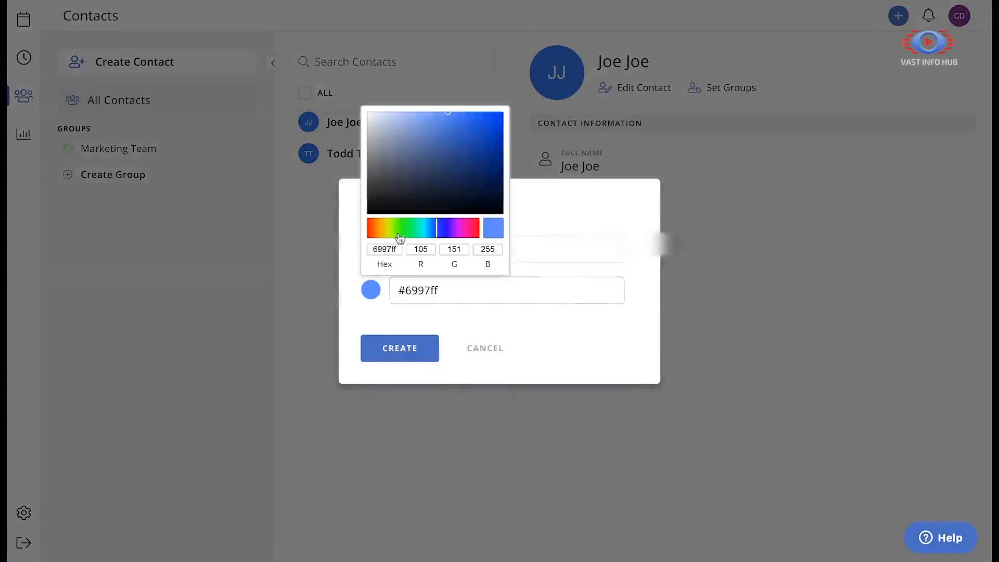
pyautogui.click(405, 230)
pyautogui.click(402, 354)
pyautogui.click(401, 350)
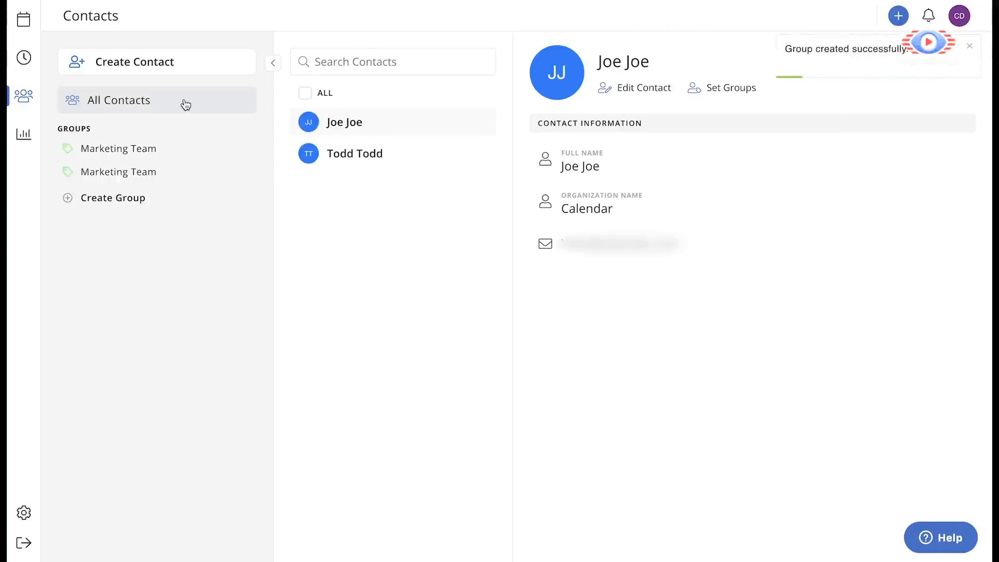
# - Assign both contacts to the second Marketing Team group in the list
pyautogui.moveTo(297, 127)
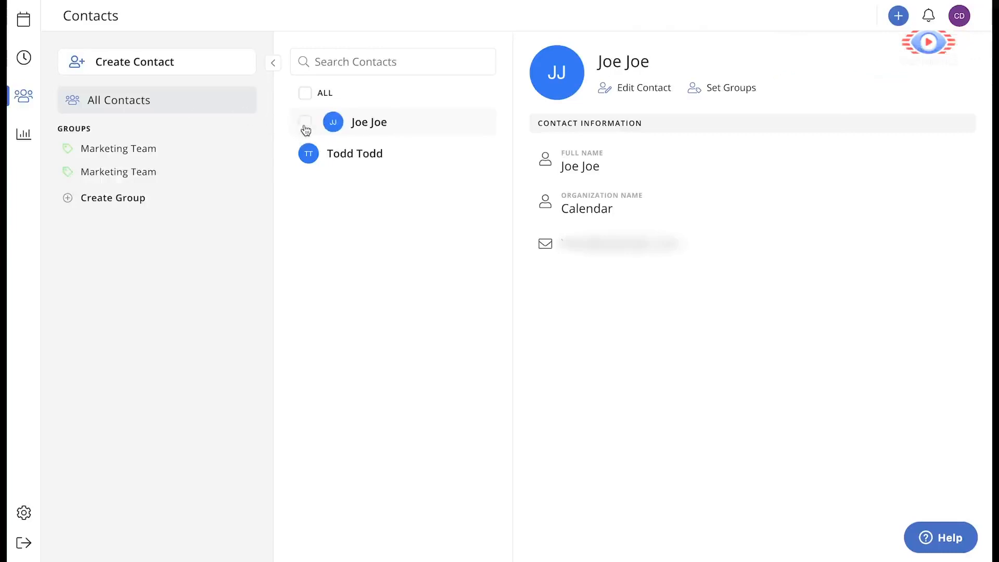
pyautogui.click(302, 127)
pyautogui.click(304, 200)
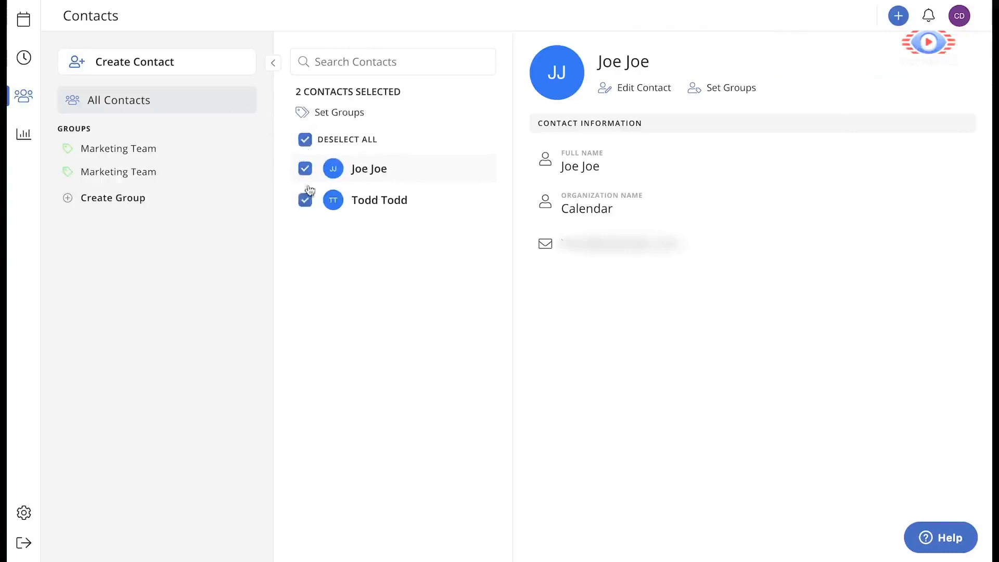
pyautogui.click(331, 116)
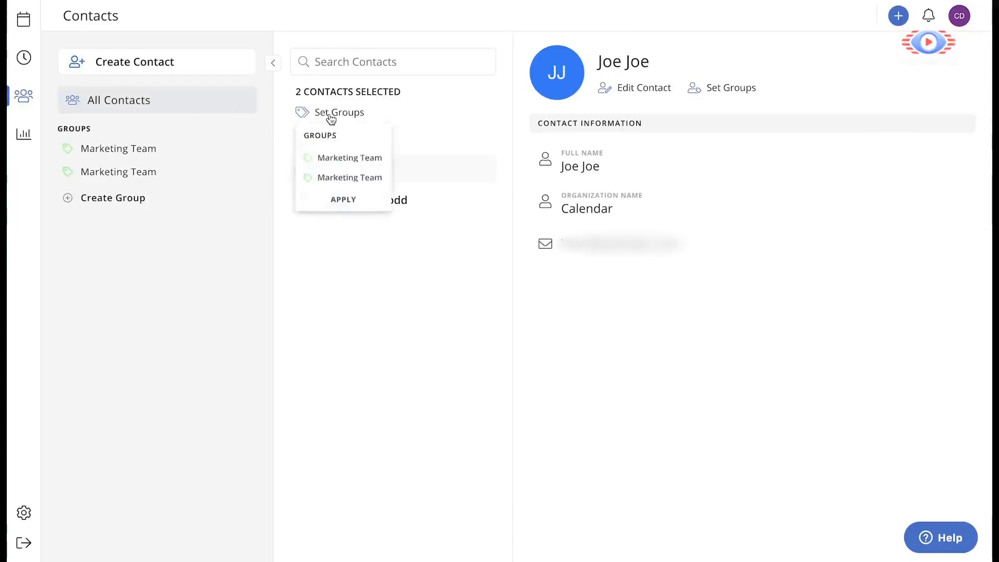
pyautogui.click(335, 178)
pyautogui.click(339, 199)
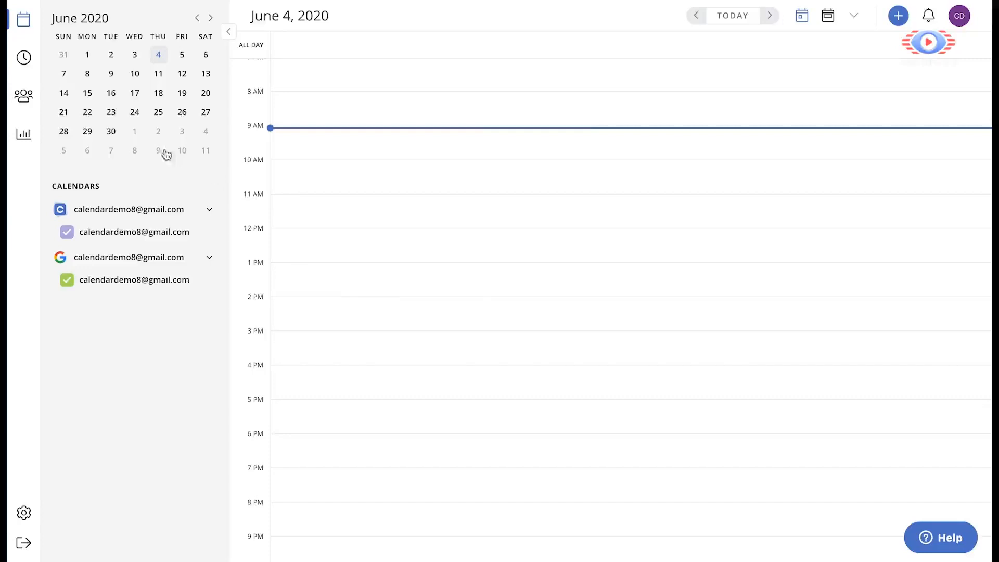
# - Start a one-on-one time slot named Calendar Demo, with a description beginning "Calendar is the first all-in-one solution"
pyautogui.click(24, 59)
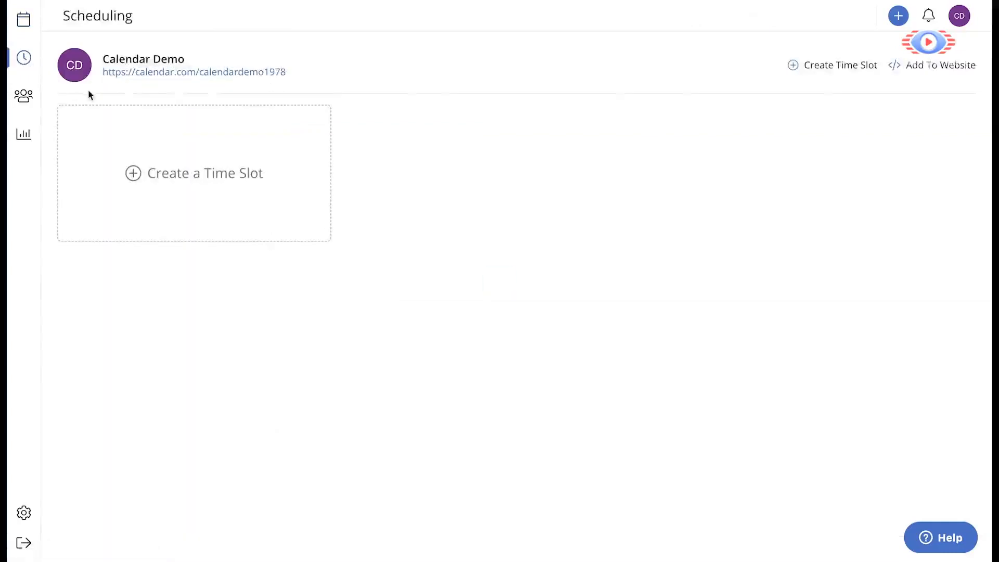
pyautogui.click(183, 173)
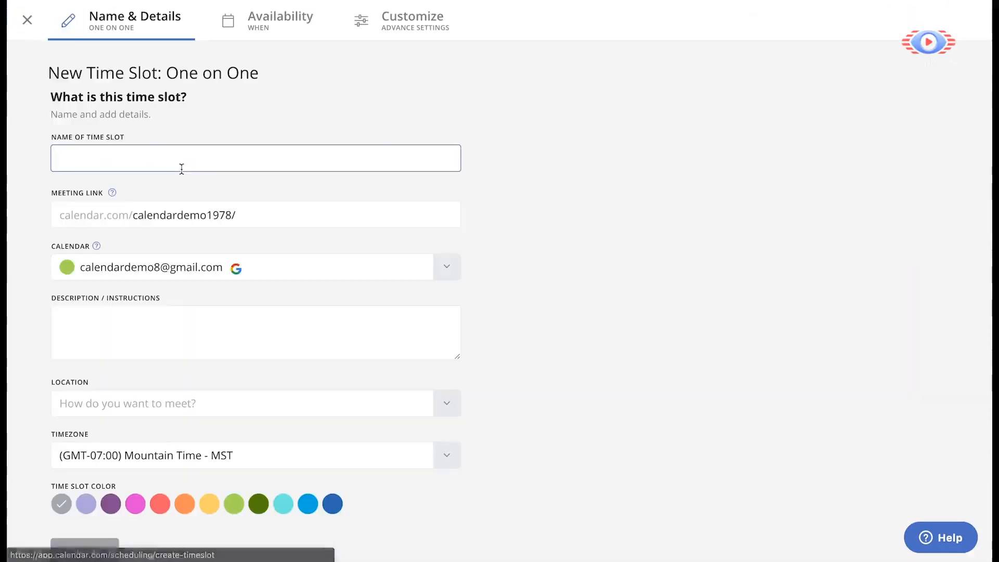
pyautogui.write('Ca')
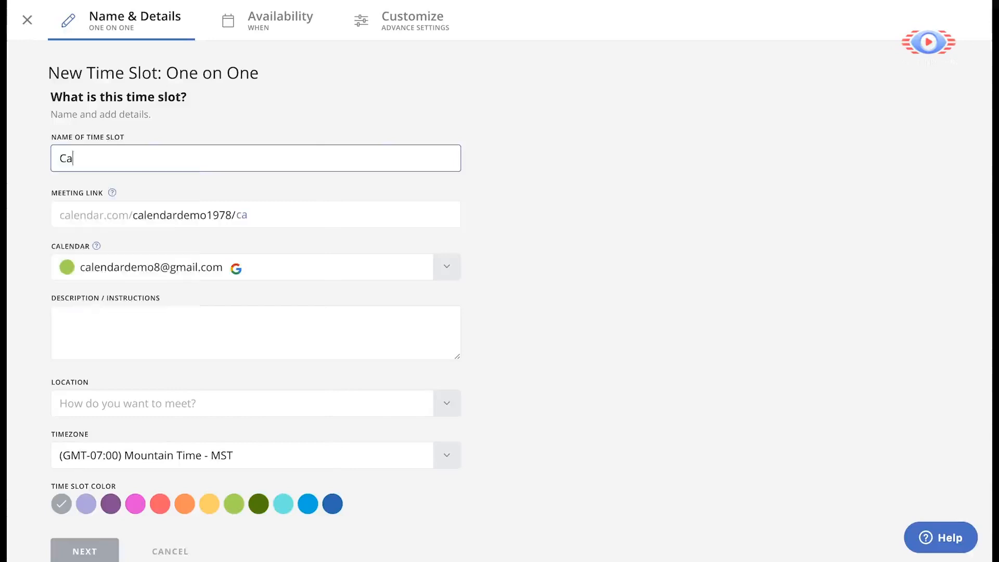
pyautogui.write('lendar Demo')
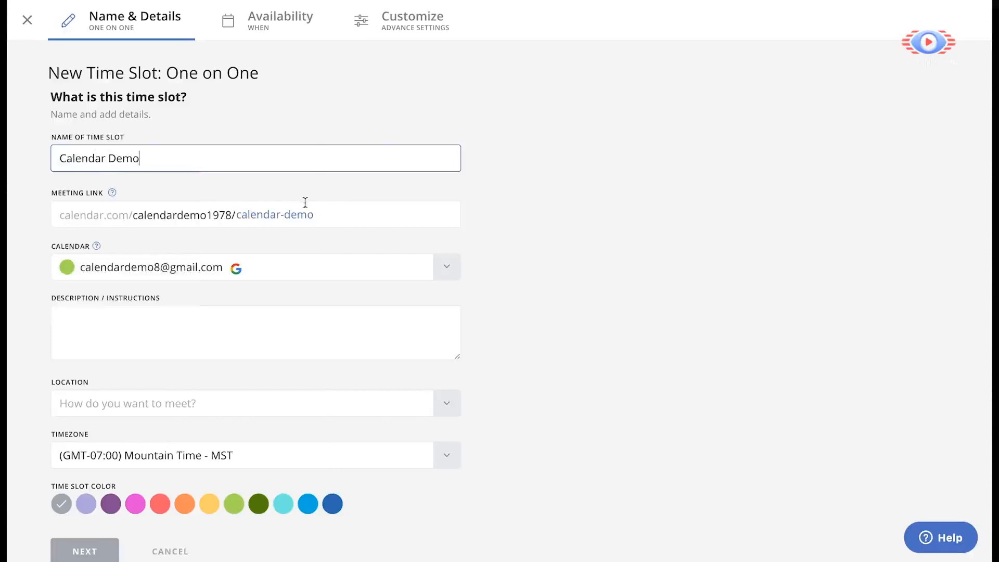
pyautogui.moveTo(318, 214); pyautogui.dragTo(241, 218)
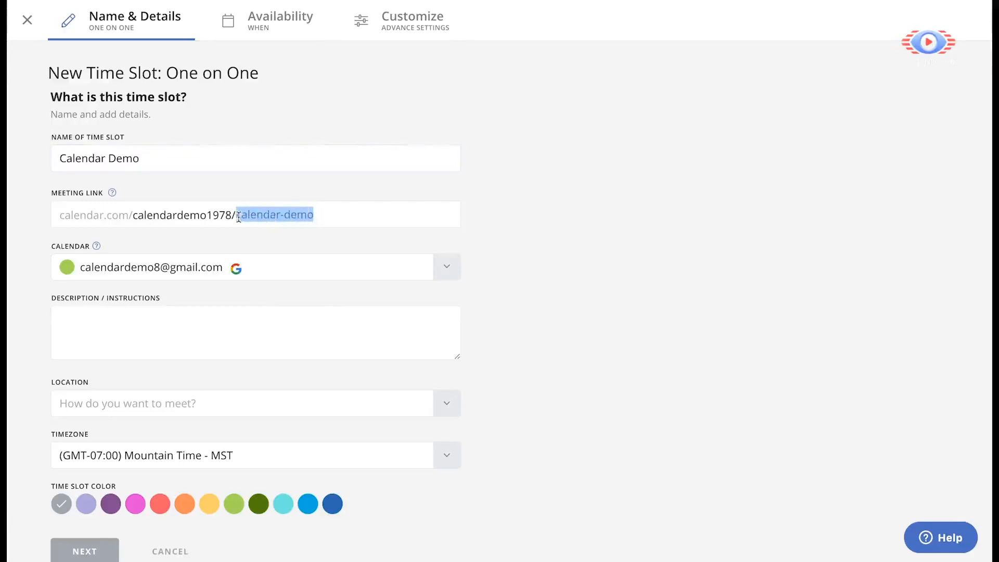
pyautogui.click(251, 239)
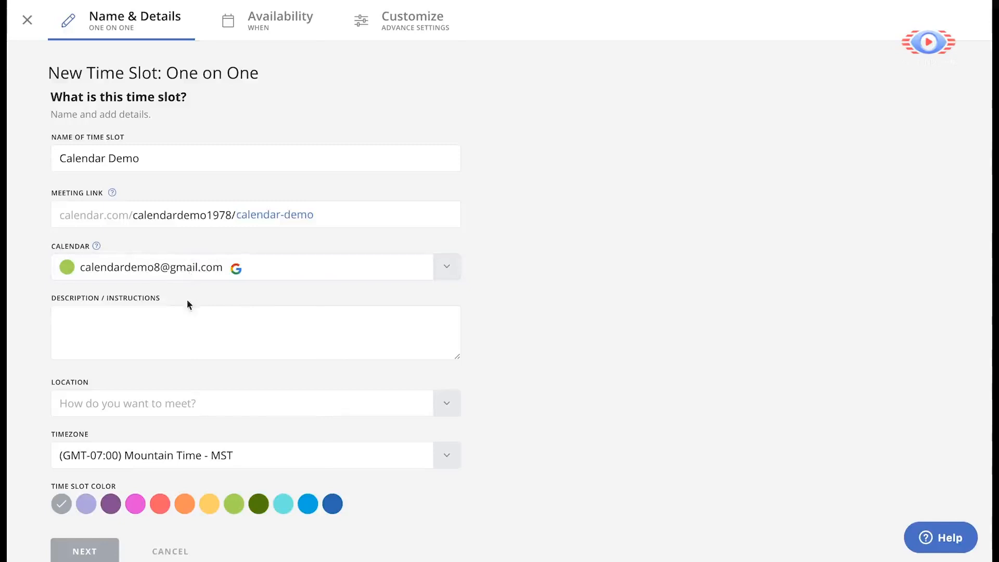
pyautogui.write("Calendar is the first all-in-one solution that will help you and your team accomplish more, in less time. Our platform will save you hours of time per week (4+ to be exact) and we've got the tools to prove it. Ready to take Calendar for a spin? Book a time to see it in action.")
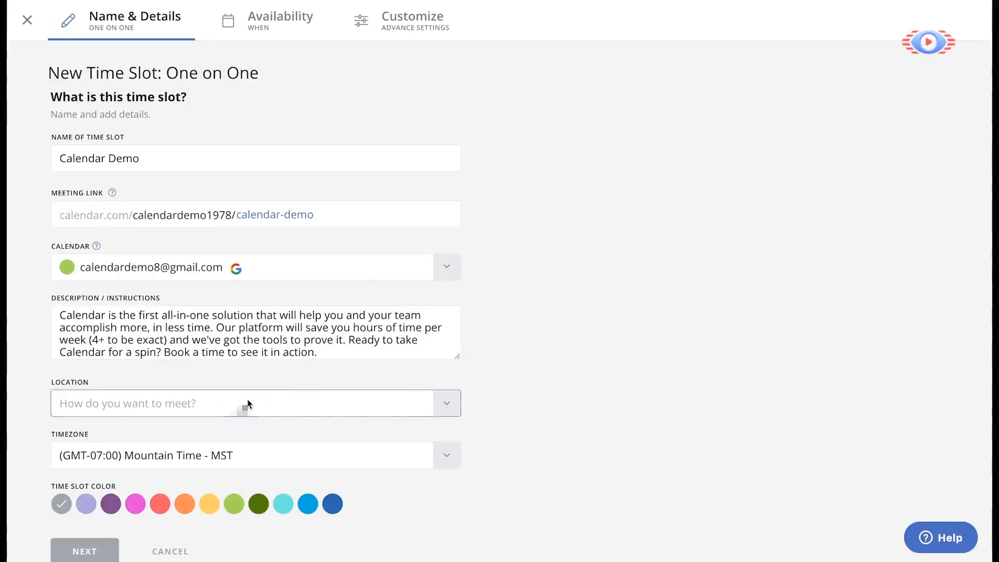
pyautogui.click(222, 408)
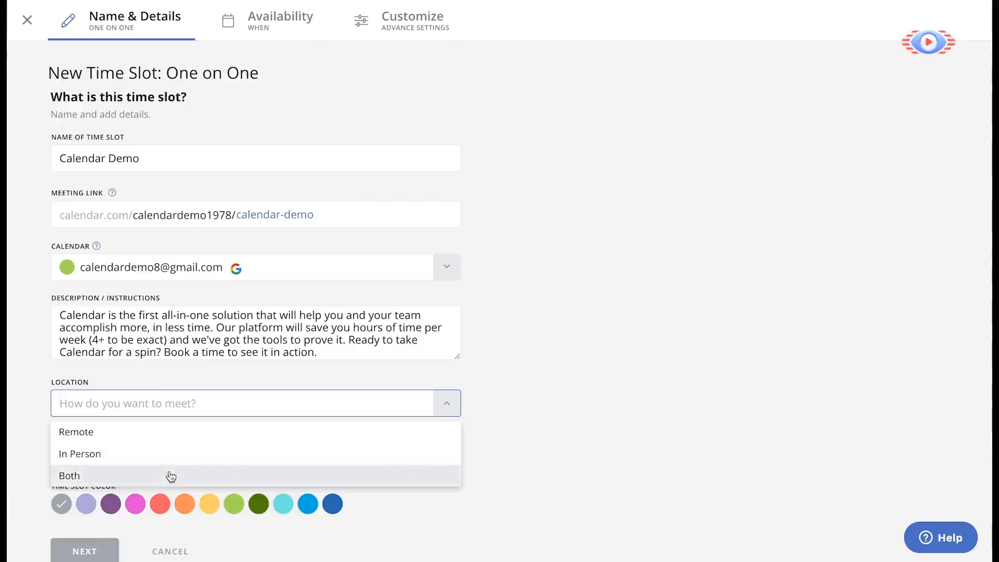
pyautogui.click(179, 437)
pyautogui.click(418, 103)
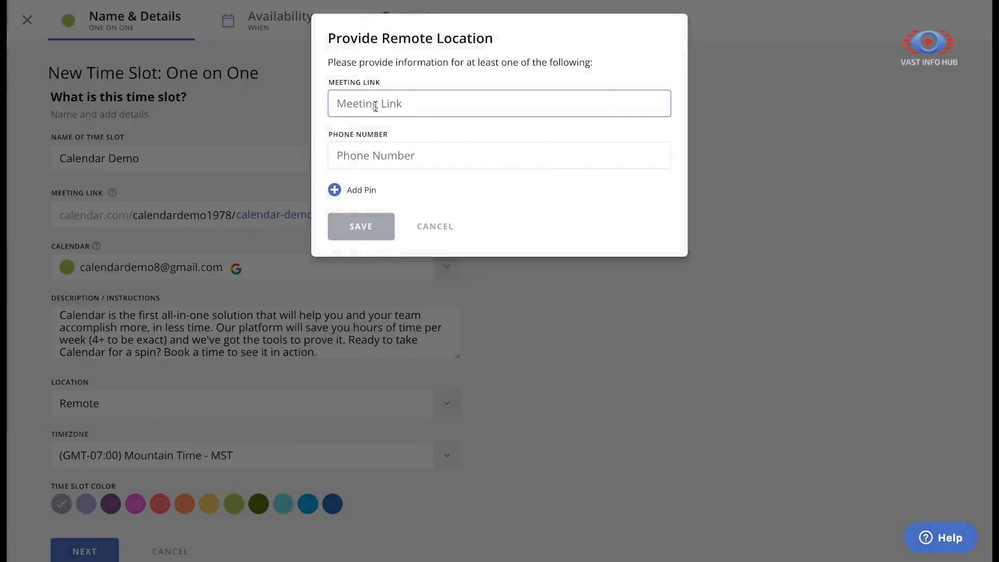
pyautogui.click(394, 124)
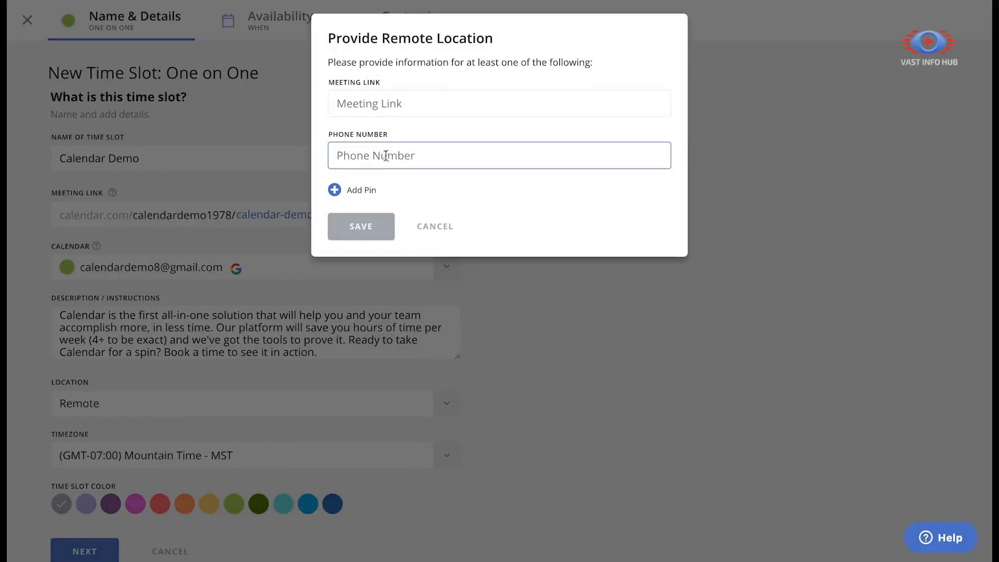
pyautogui.click(426, 227)
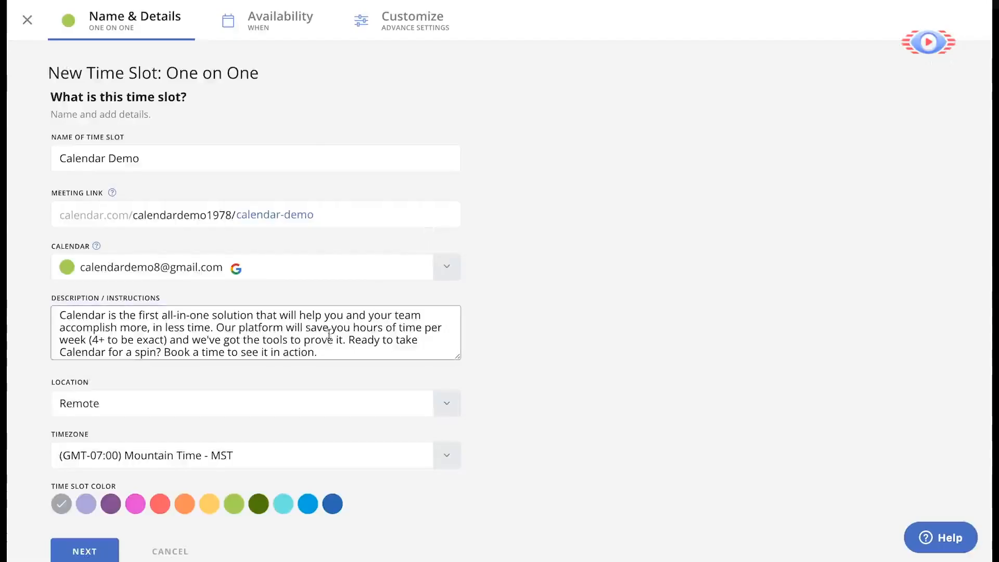
# - Set the time slot's location to In Person at Joe's Cafe in Orem, UT, with the special instruction "Room 2B"
pyautogui.click(299, 400)
pyautogui.click(252, 452)
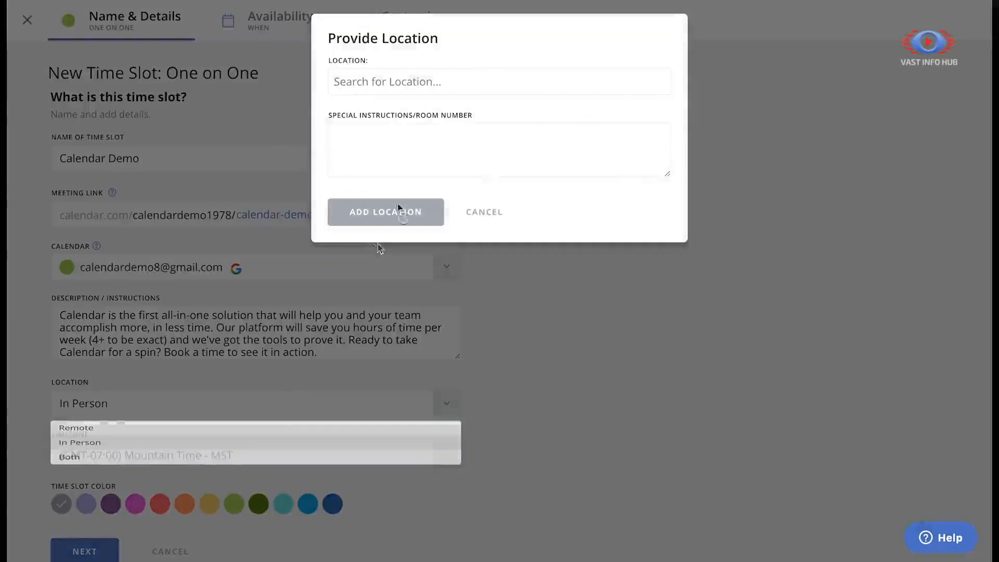
pyautogui.write('Joes cafe')
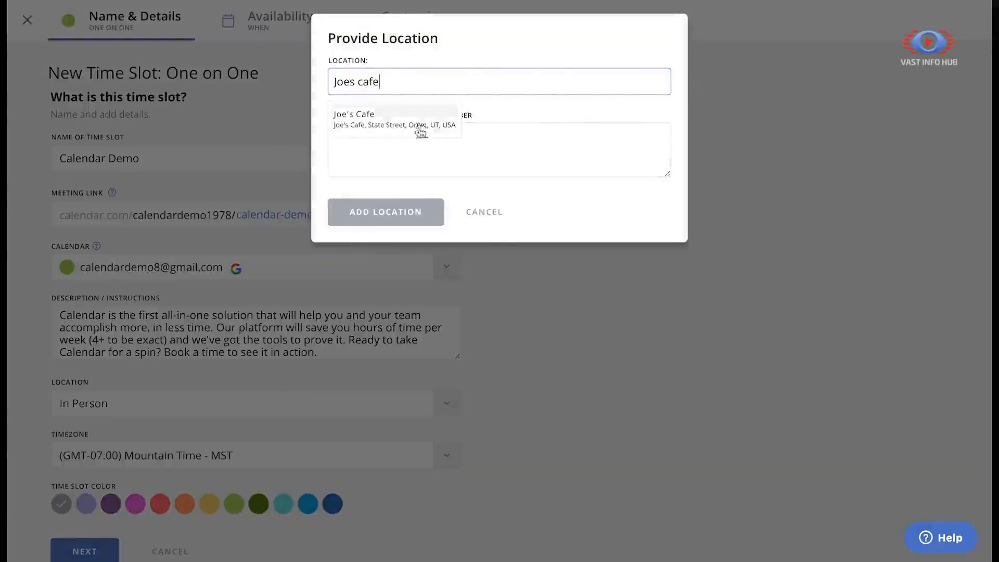
pyautogui.click(421, 128)
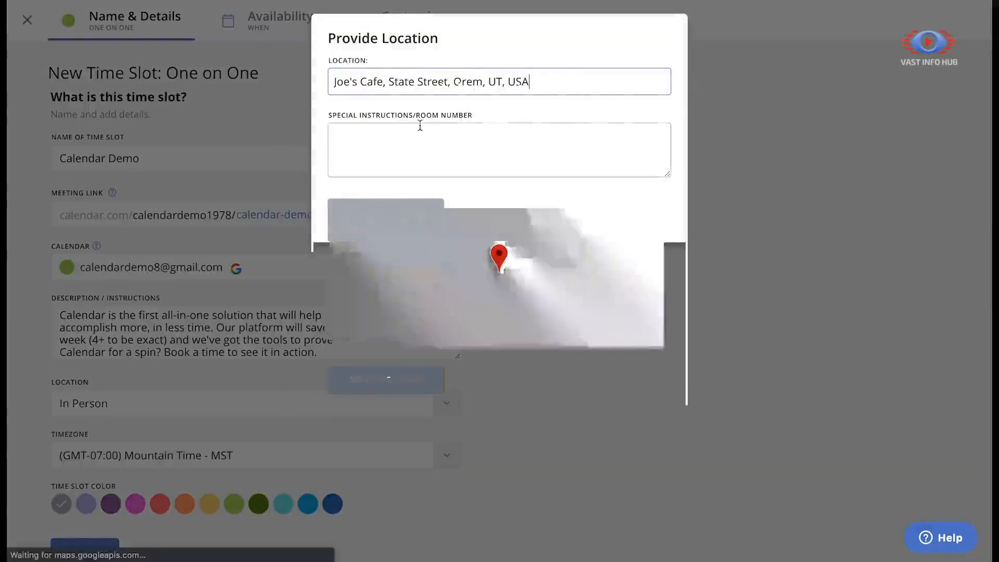
pyautogui.write('Room 2B')
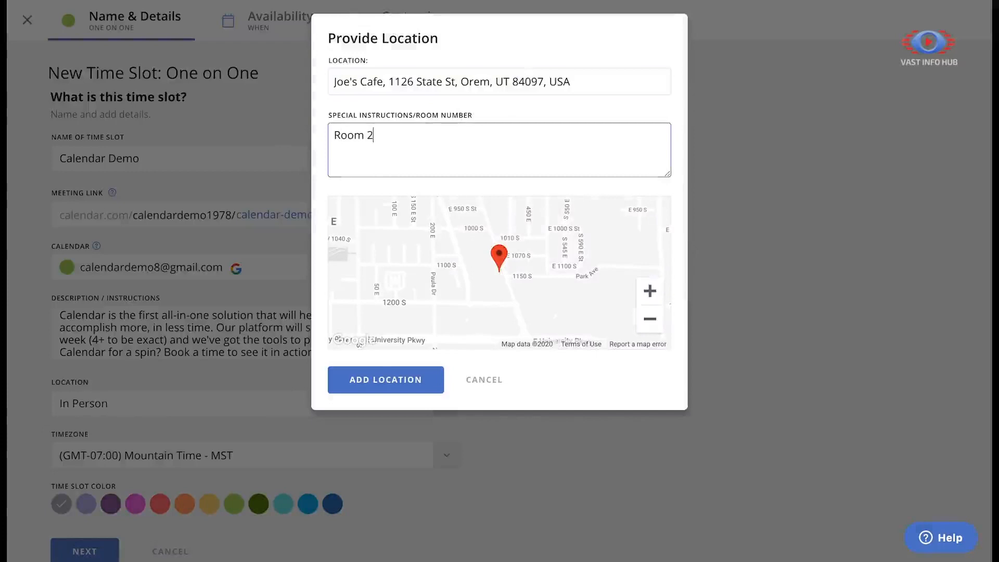
pyautogui.click(377, 382)
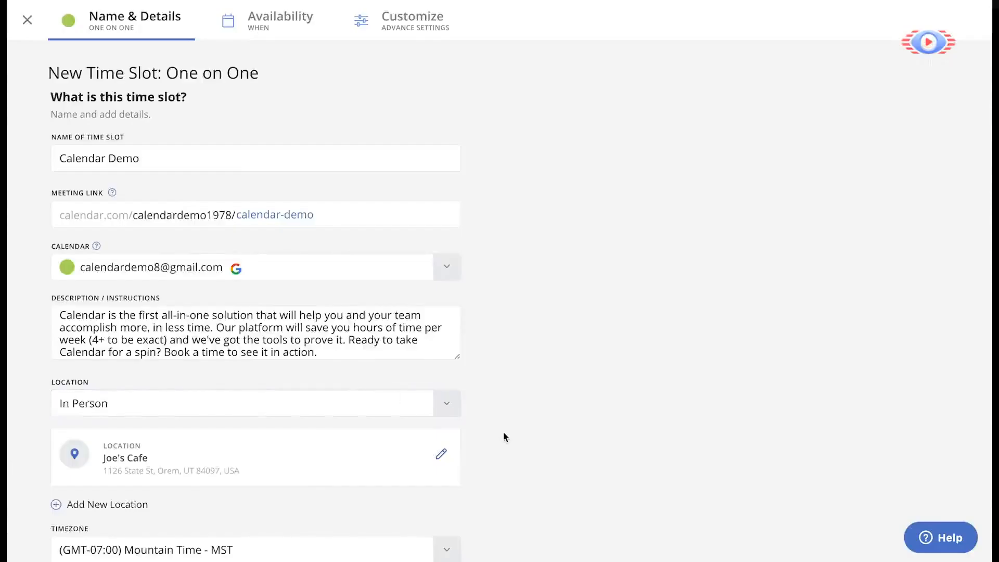
# - Give the time slot an orange color and continue to its availability settings
pyautogui.scroll(-3, 503, 432)
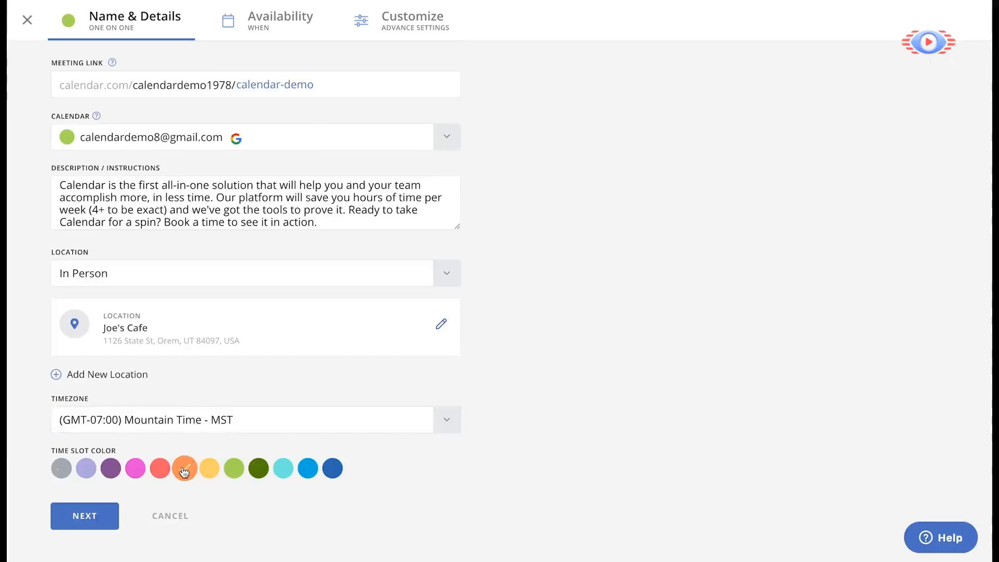
pyautogui.click(102, 517)
pyautogui.scroll(2, 242, 67)
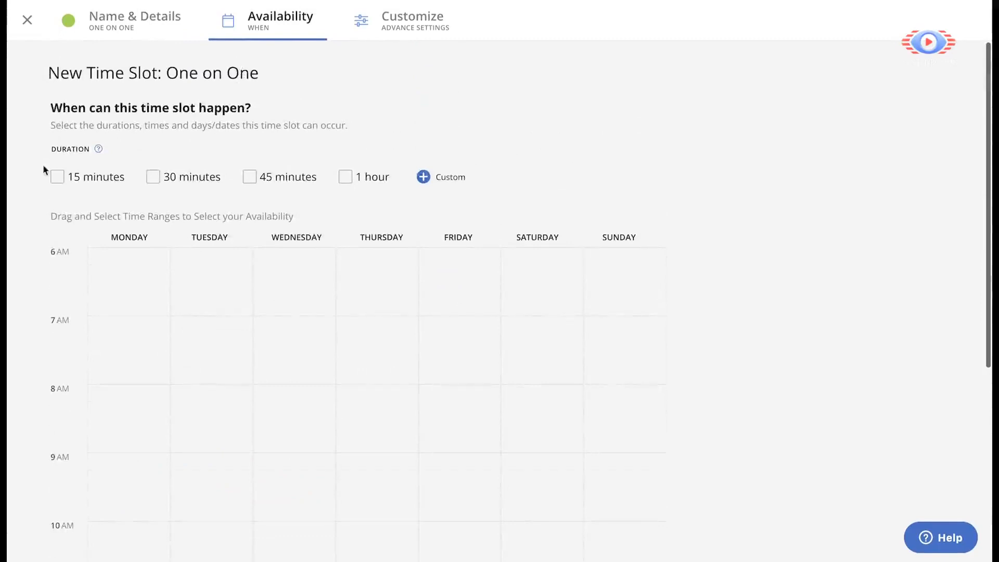
# - Offer meeting durations of 15, 30 and 45 minutes for the time slot
pyautogui.click(75, 178)
pyautogui.click(152, 177)
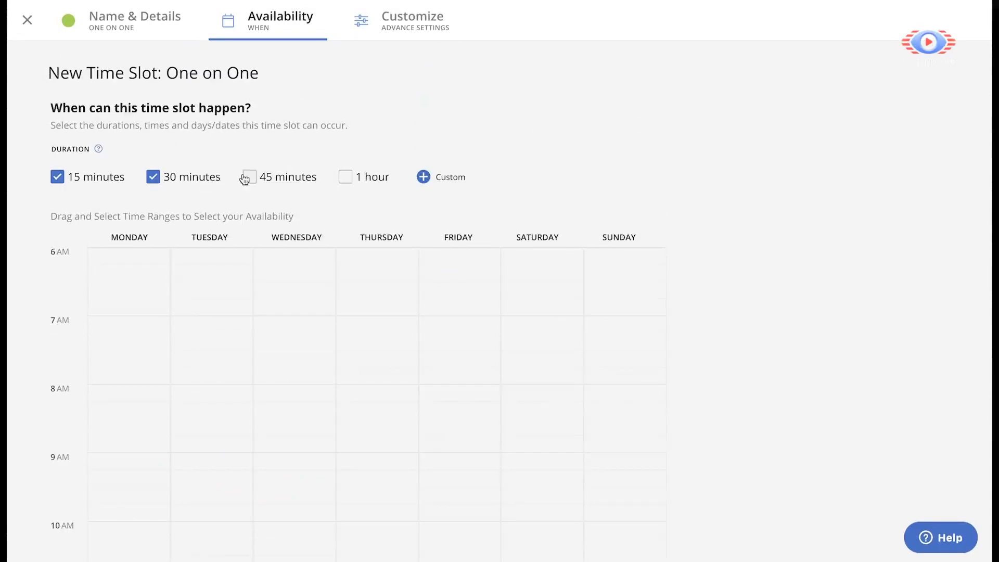
pyautogui.click(248, 178)
# - Mark available time ranges on Tuesday and on Wednesday up to 1 PM, and continue to the advanced settings
pyautogui.scroll(-3, 273, 356)
pyautogui.moveTo(224, 370); pyautogui.dragTo(214, 500)
pyautogui.moveTo(295, 475); pyautogui.dragTo(290, 560)
pyautogui.scroll(-10, 373, 415)
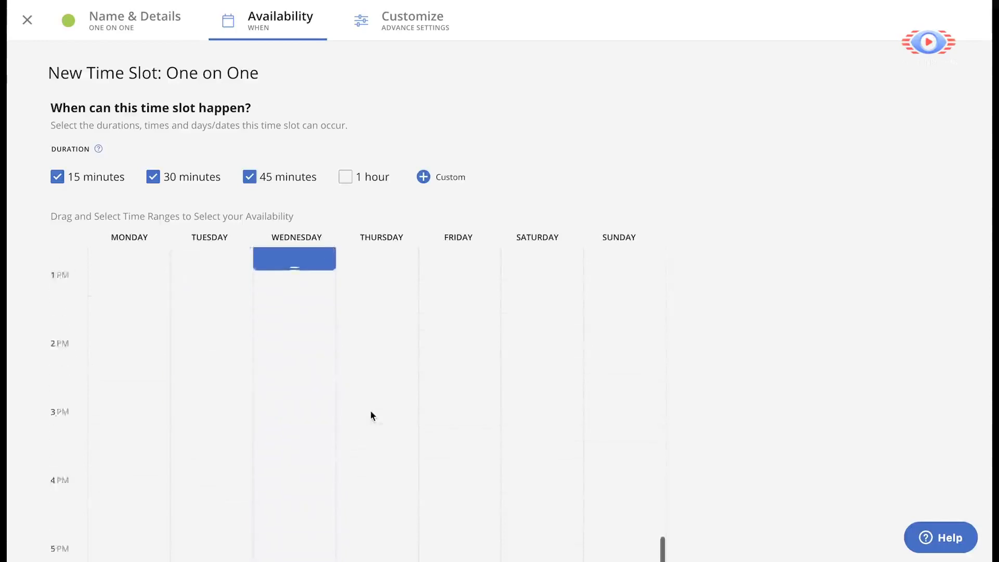
pyautogui.scroll(-6, 354, 327)
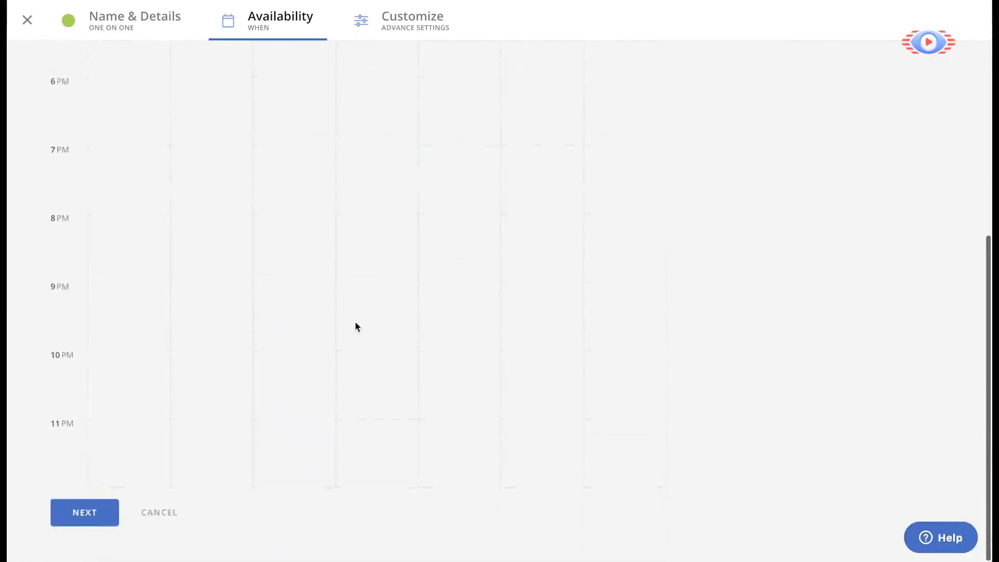
pyautogui.click(87, 515)
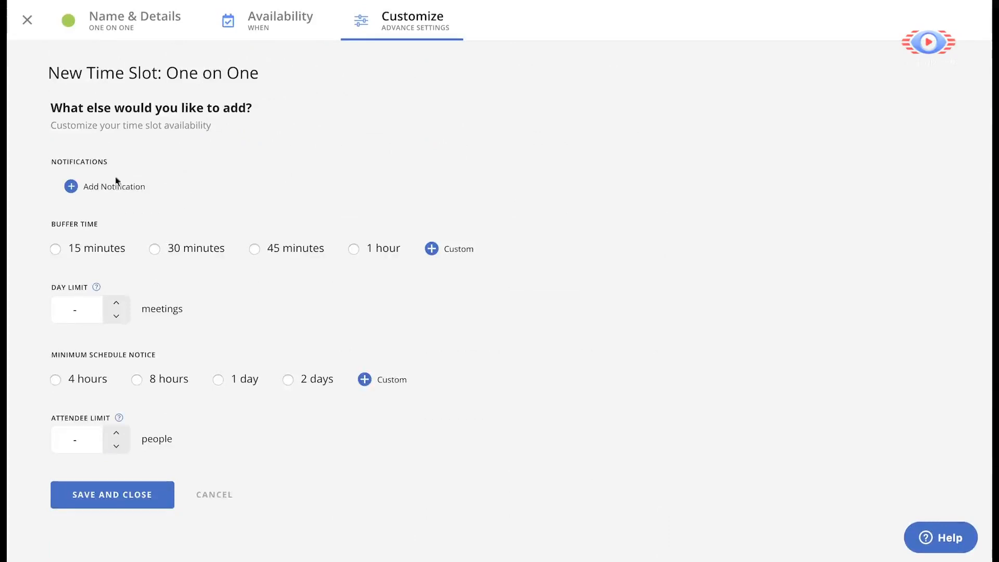
# - Add a 1-day email notification and set the buffer time to 30 minutes
pyautogui.click(71, 186)
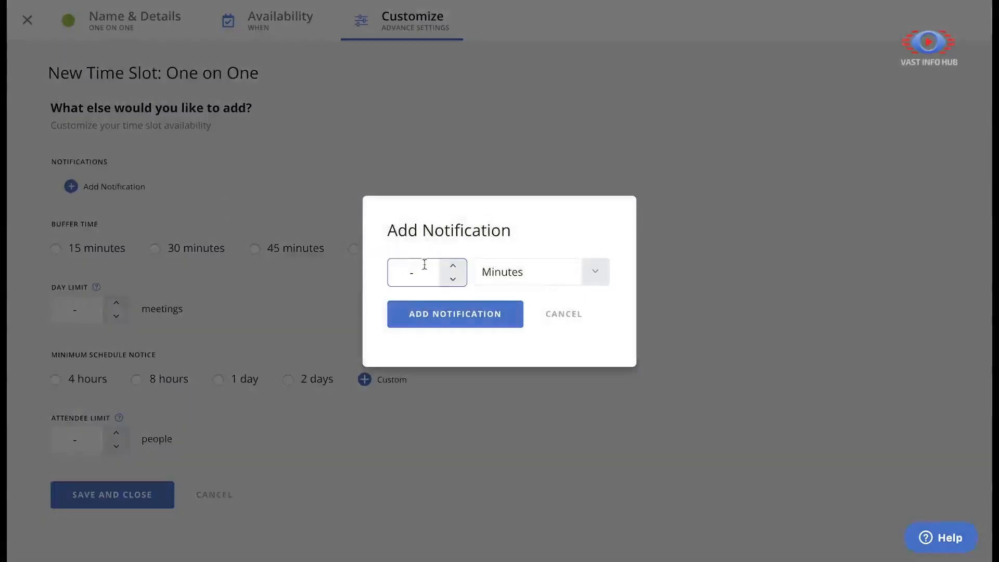
pyautogui.click(453, 265)
pyautogui.click(518, 276)
pyautogui.click(502, 342)
pyautogui.click(444, 315)
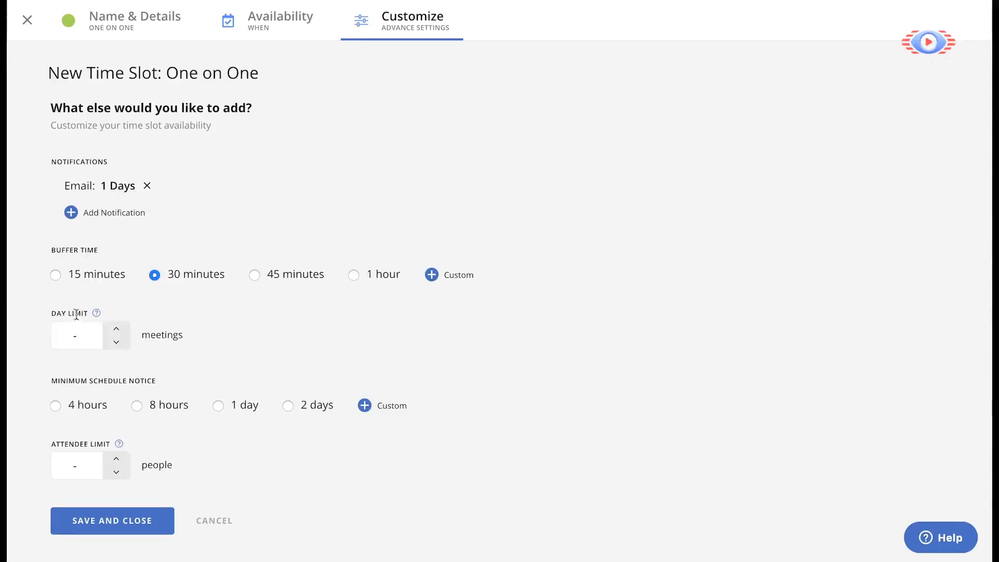
# - Set a daily meeting limit and a minimum schedule notice of 4 hours
pyautogui.click(116, 329)
pyautogui.click(116, 329)
pyautogui.click(116, 329)
pyautogui.click(117, 329)
pyautogui.click(56, 406)
# - Set an attendee limit, and save and close the new time slot
pyautogui.click(119, 460)
pyautogui.click(120, 460)
pyautogui.click(119, 459)
pyautogui.click(155, 521)
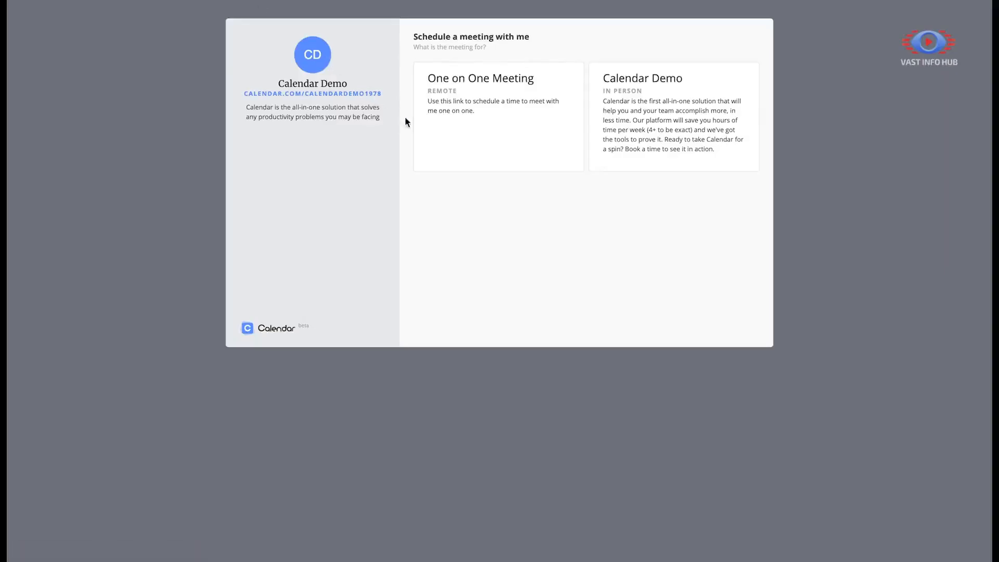
# - Preview booking a 1-hour One on One Meeting on the public scheduling page
pyautogui.click(553, 130)
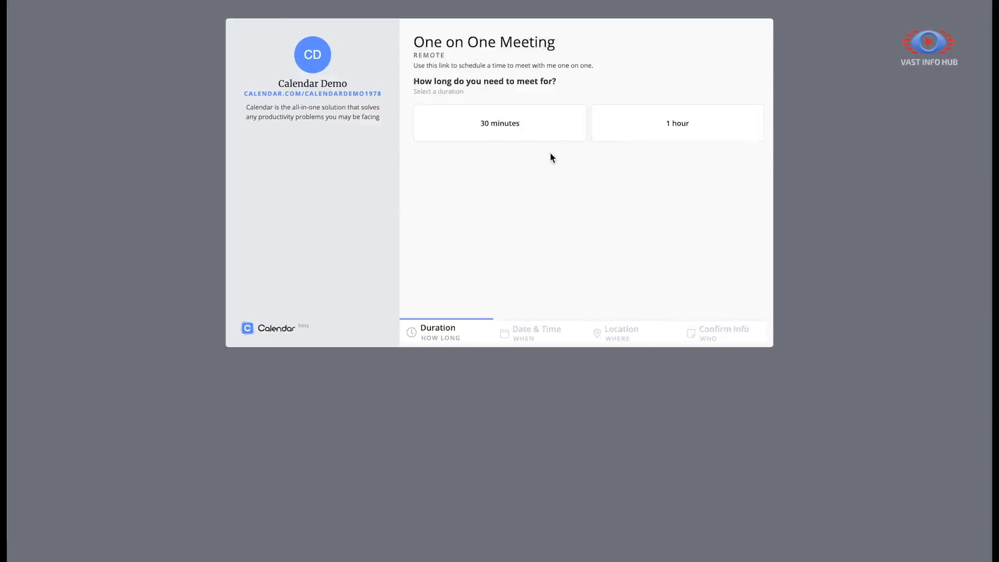
pyautogui.click(604, 136)
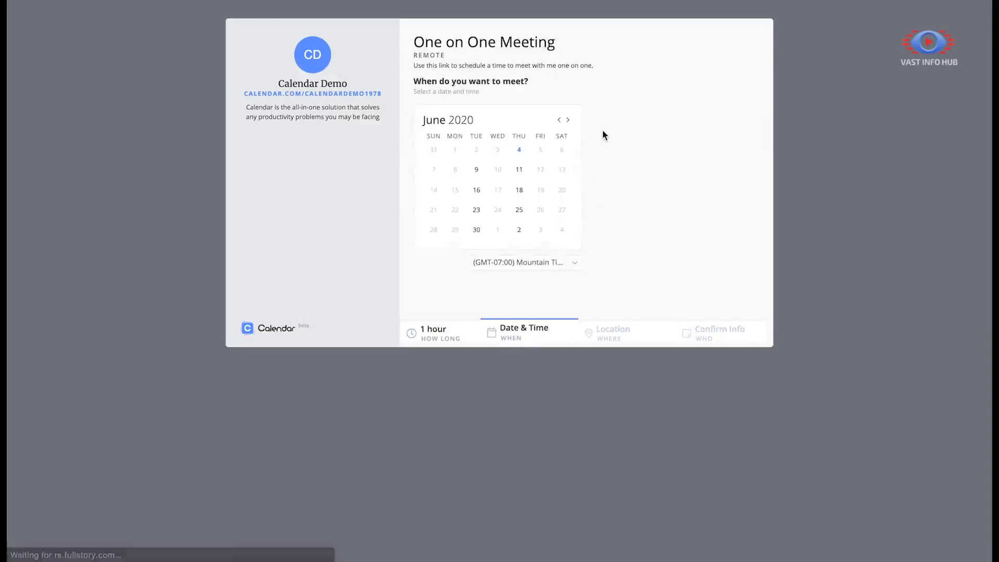
# - Copy the main scheduling page link, and copy the One on One Meeting time slot's own link
pyautogui.click(219, 74)
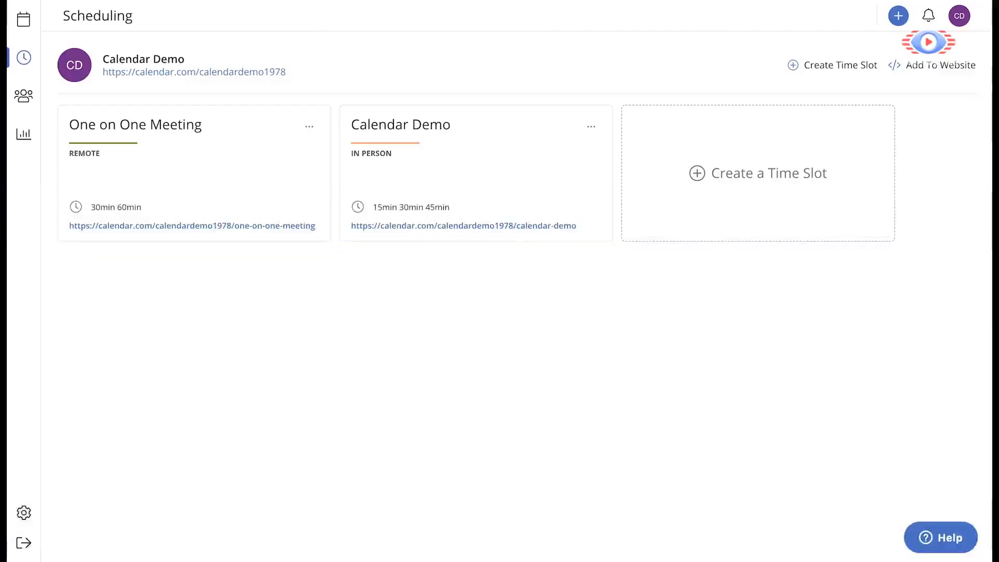
pyautogui.rightClick(219, 73)
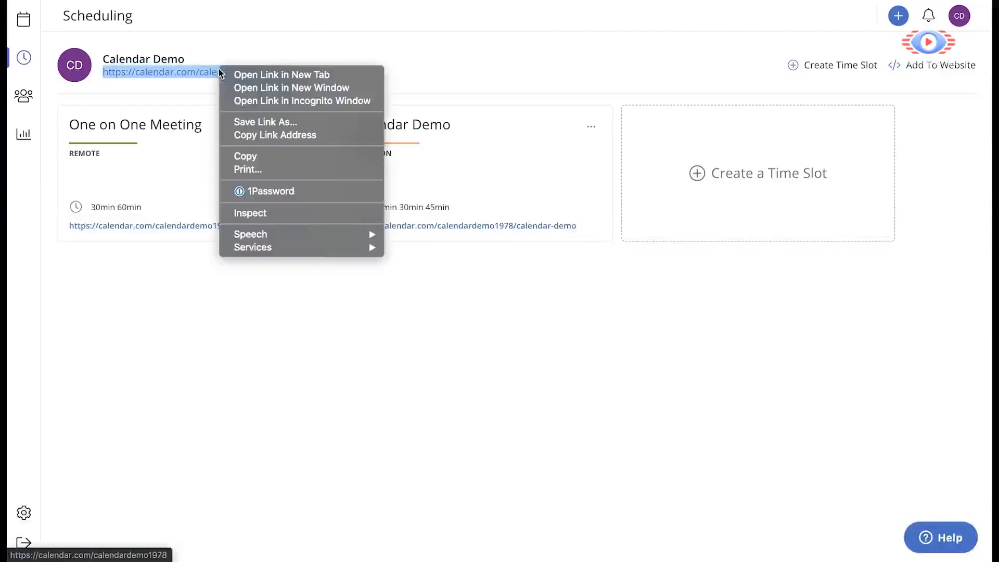
pyautogui.click(255, 156)
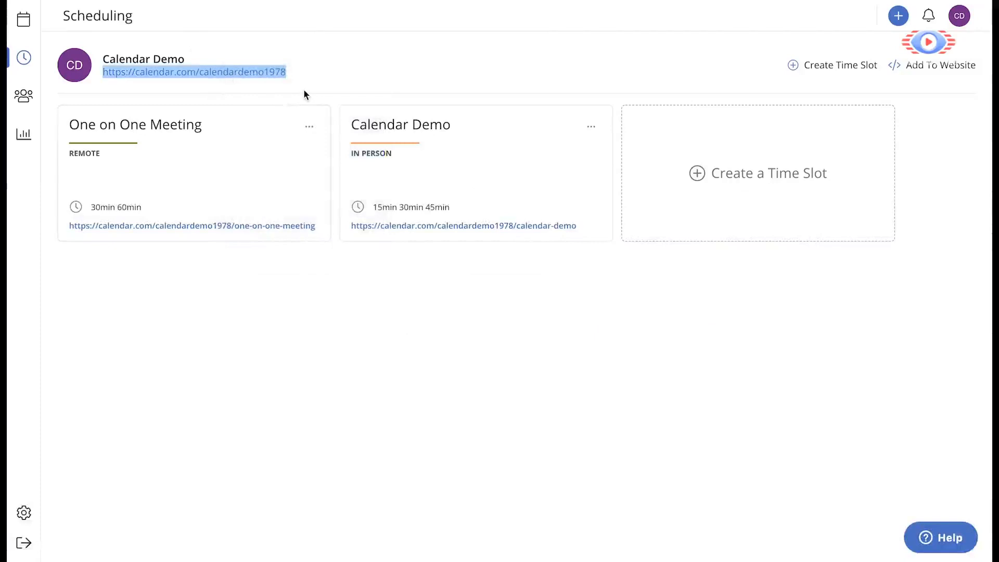
pyautogui.click(304, 94)
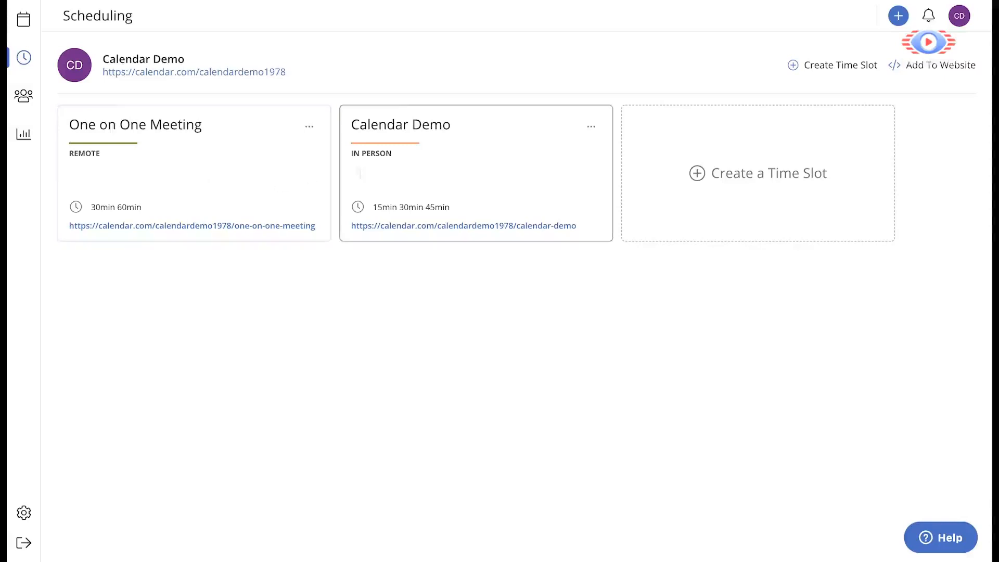
pyautogui.rightClick(284, 229)
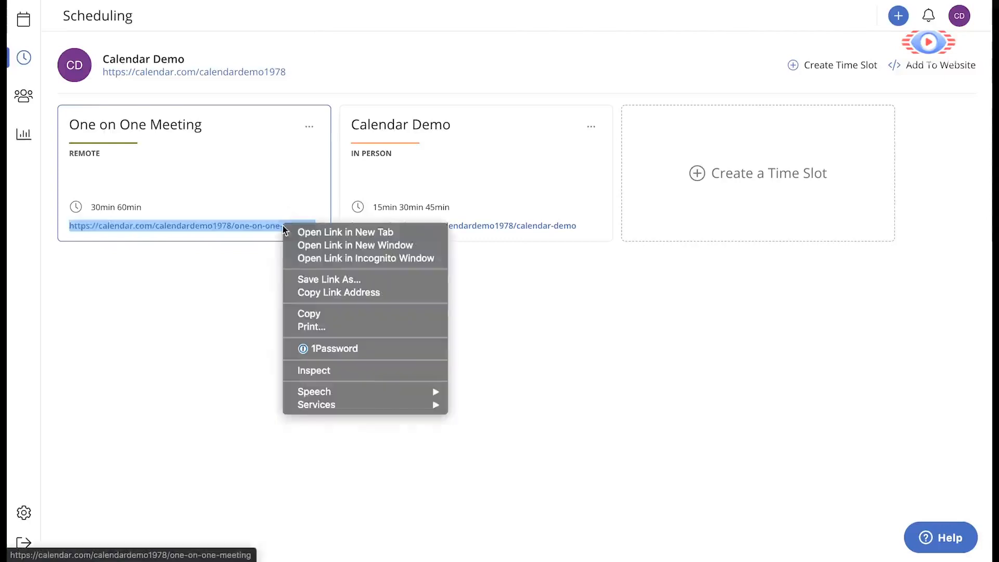
pyautogui.click(311, 314)
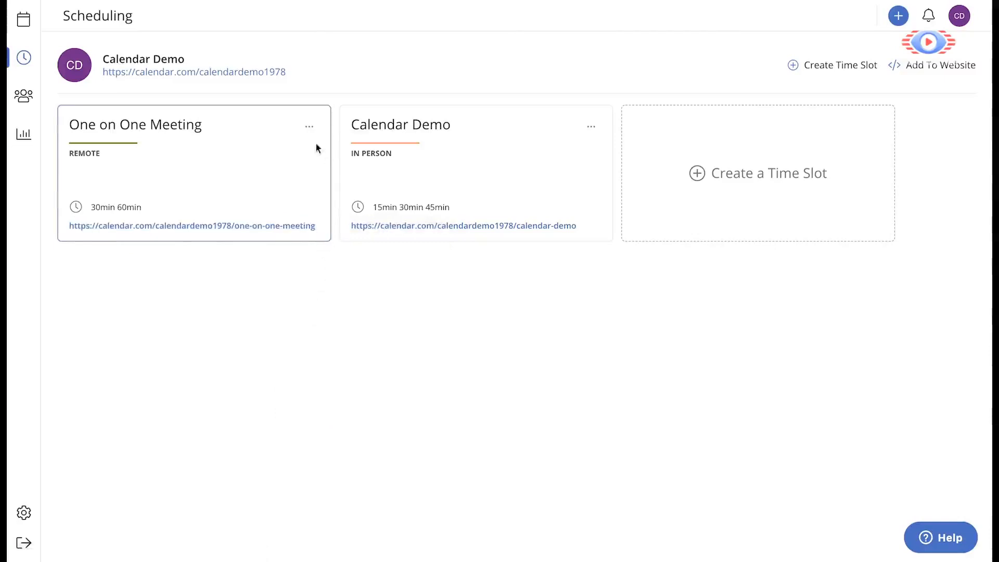
pyautogui.click(311, 129)
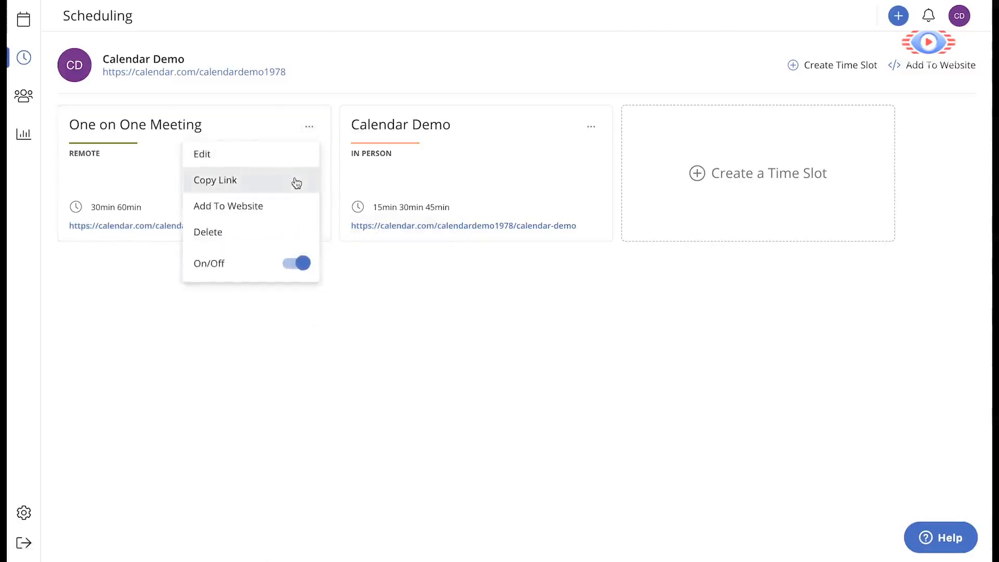
pyautogui.click(332, 177)
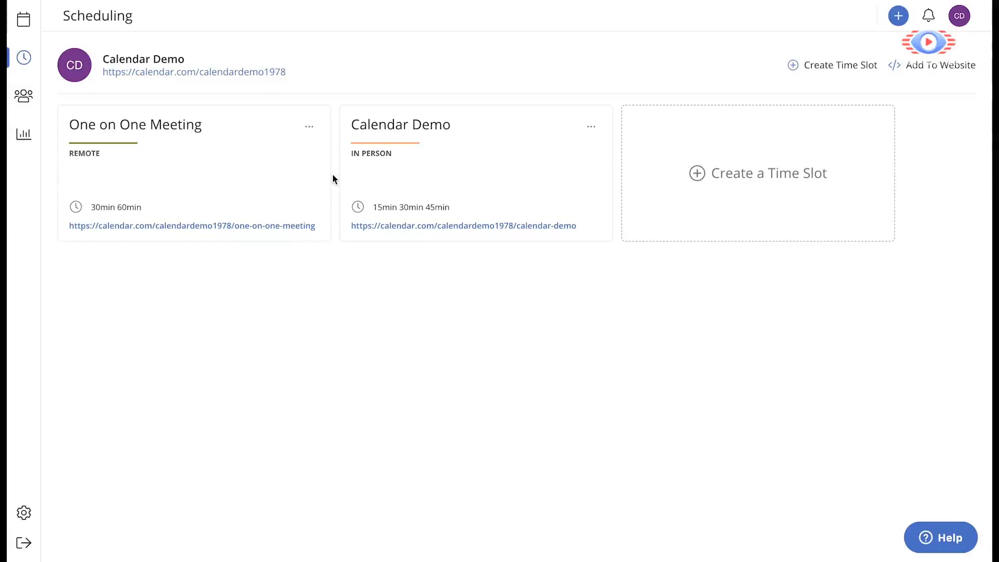
pyautogui.click(310, 128)
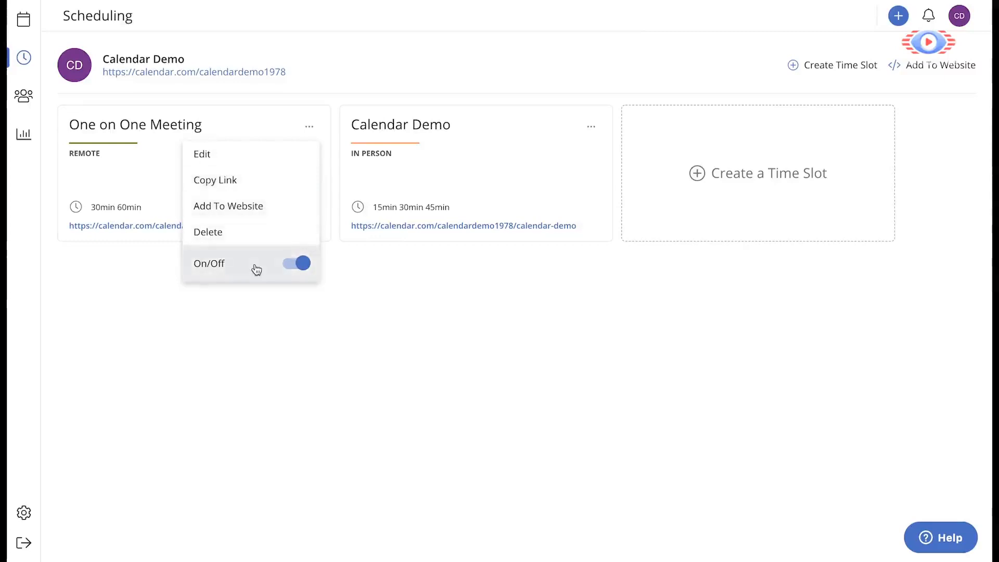
pyautogui.click(254, 306)
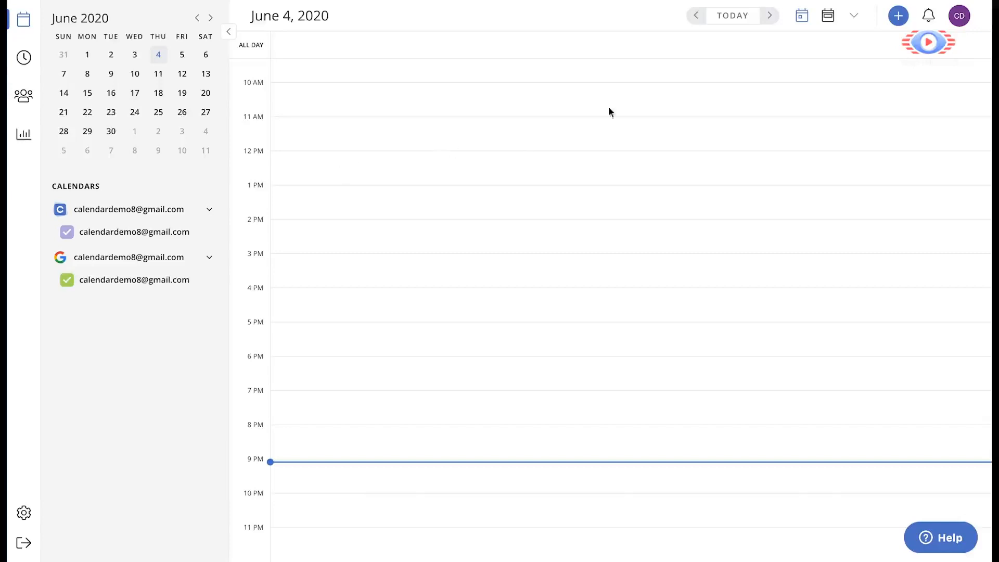
# - Start a Find A Time event named Marketing Team Meeting with a duration of 30 minutes
pyautogui.click(898, 17)
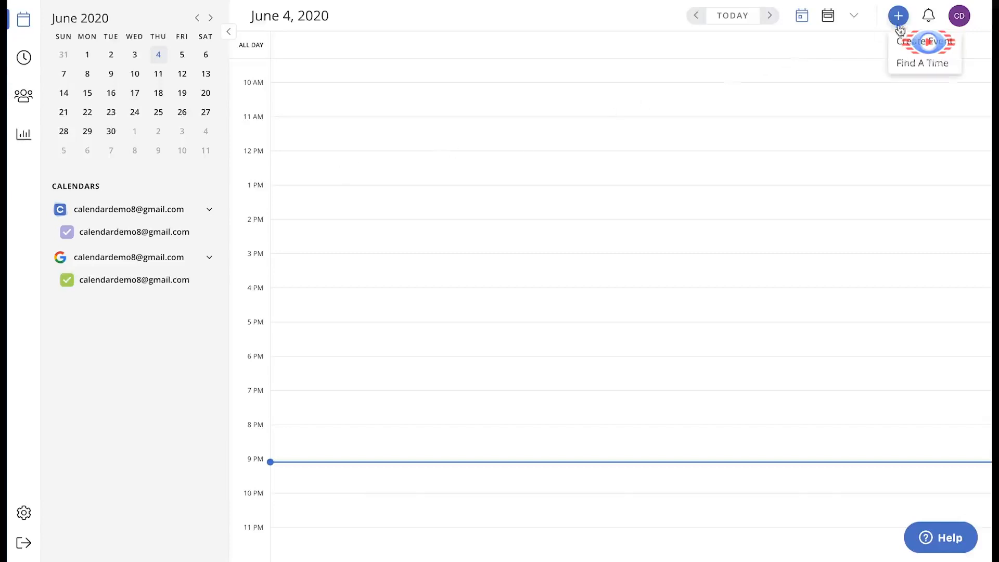
pyautogui.click(906, 63)
pyautogui.click(301, 164)
pyautogui.write('Mar')
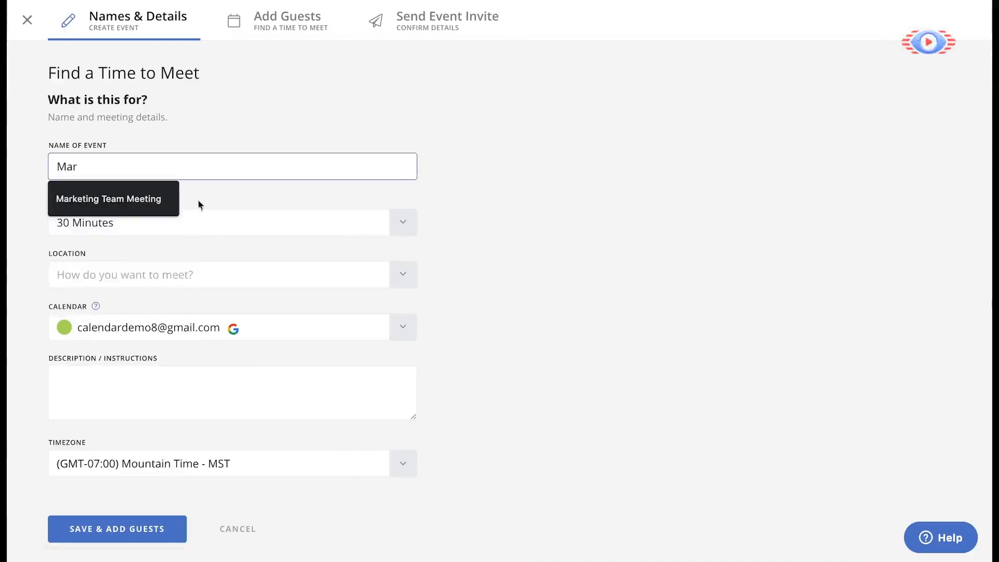
pyautogui.click(154, 200)
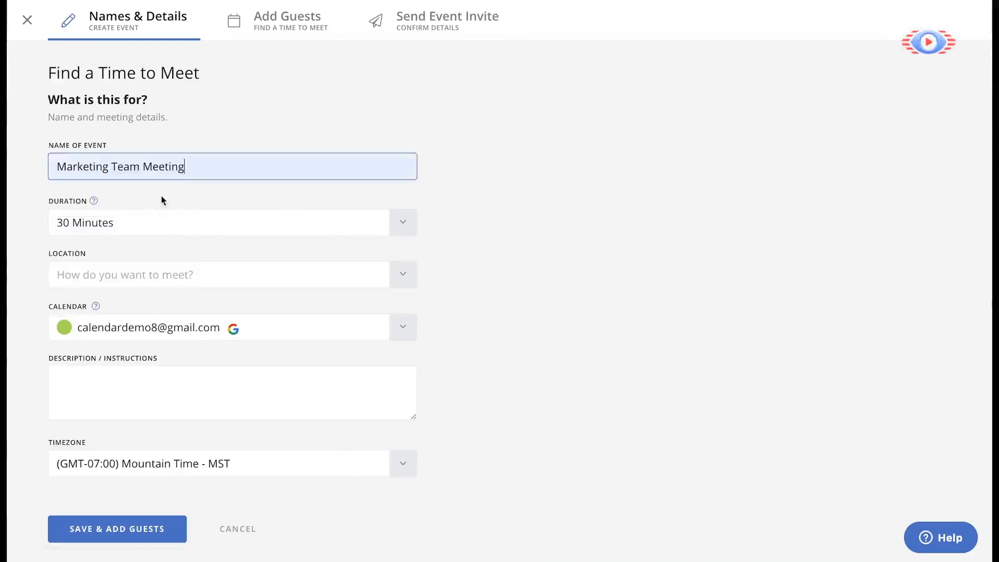
pyautogui.click(142, 221)
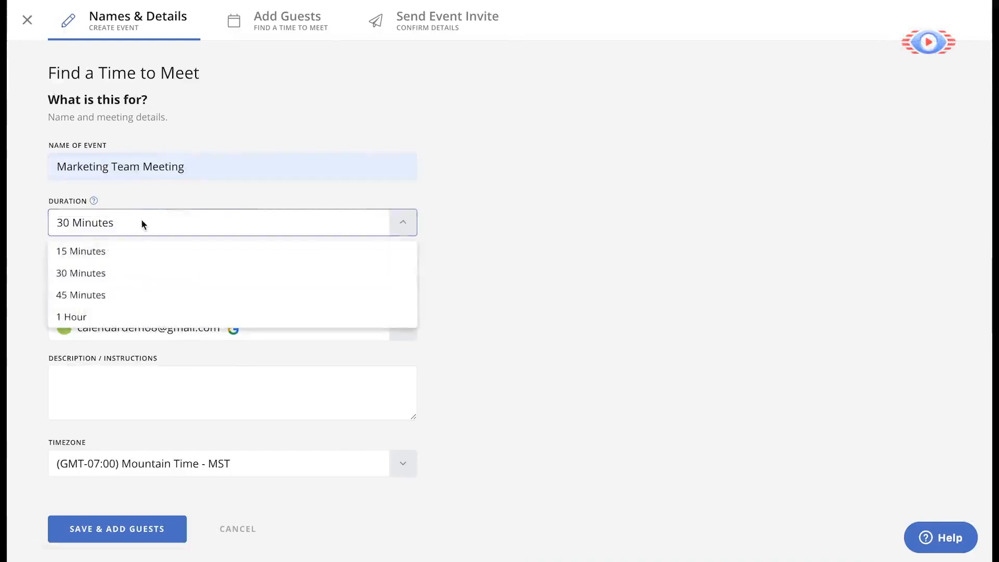
pyautogui.click(121, 270)
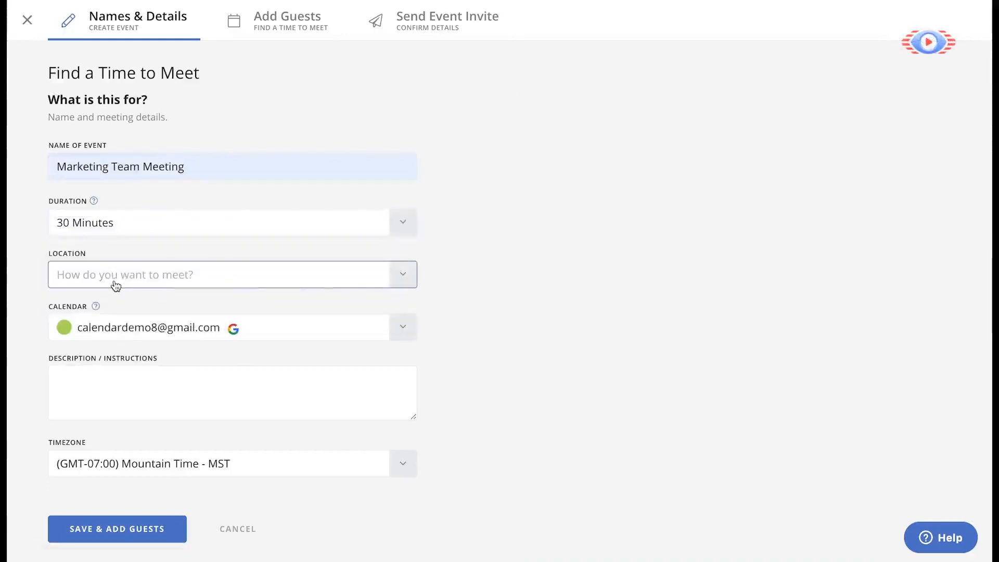
# - Set the event's location to Remote with the meeting link zoom.calendar.com
pyautogui.click(116, 283)
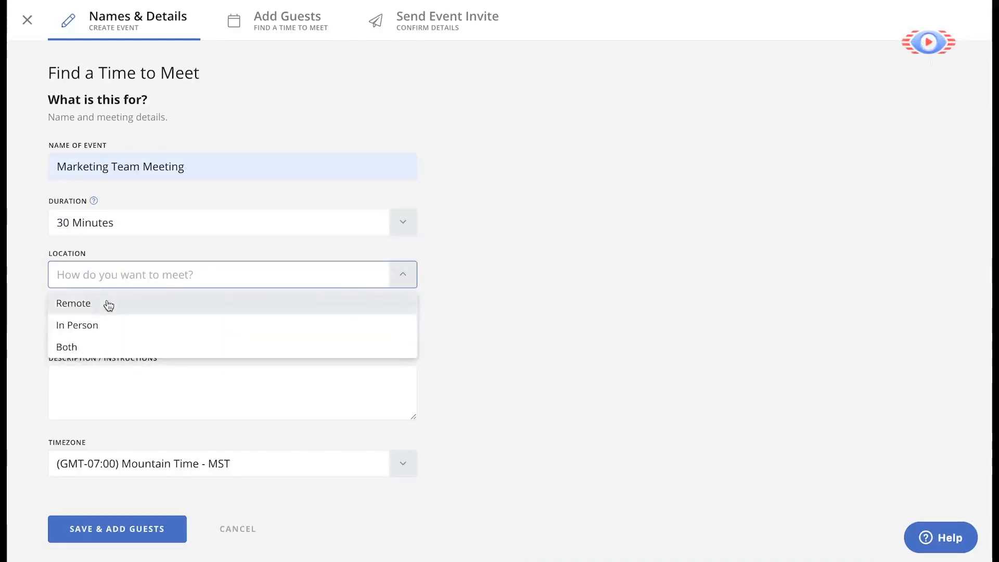
pyautogui.click(108, 305)
pyautogui.click(354, 103)
pyautogui.write('zoom.calendar')
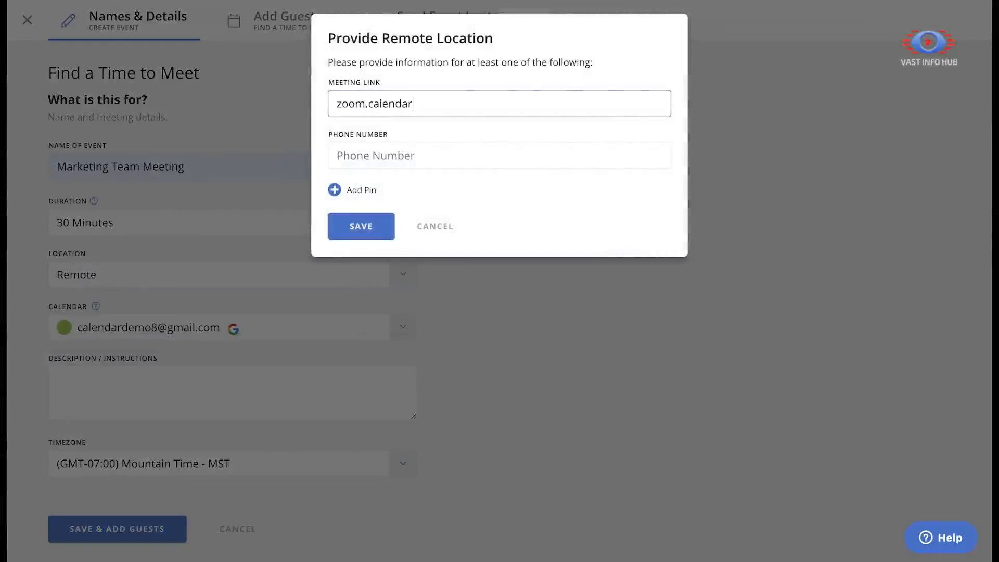
pyautogui.write('.com')
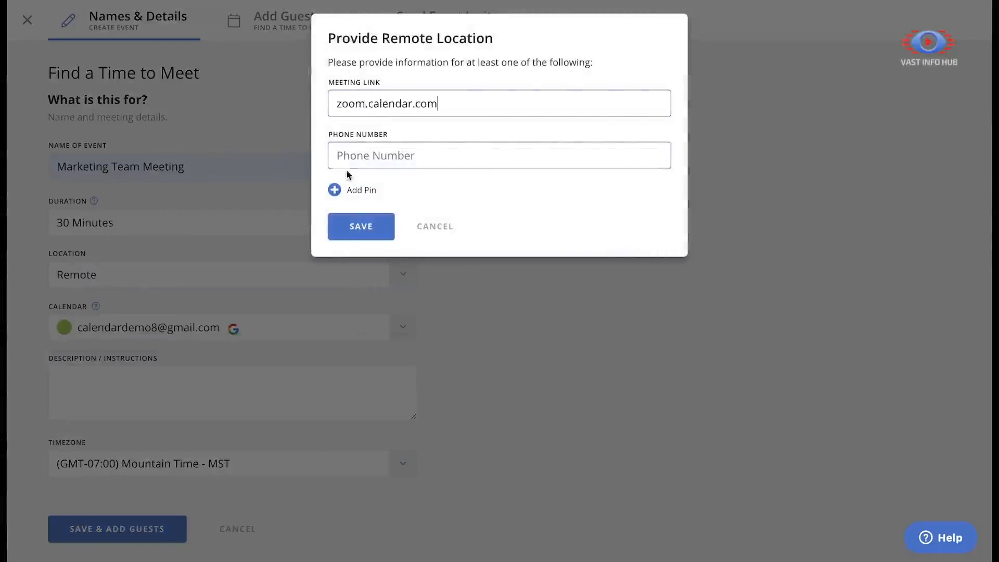
pyautogui.click(355, 226)
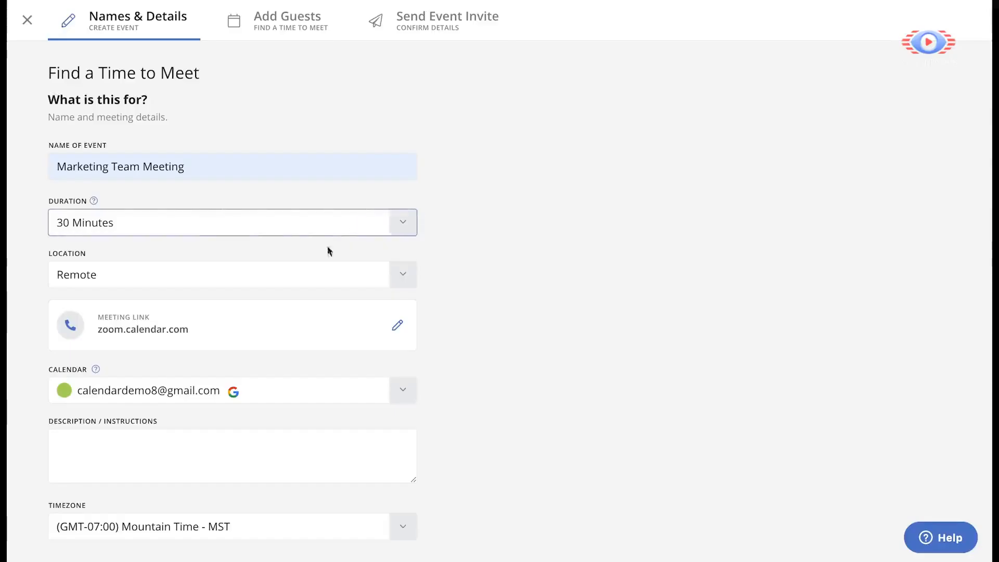
# - Add the description "This is a mandatory marketing all-hands meetings" and save the event details to continue to guests
pyautogui.click(306, 275)
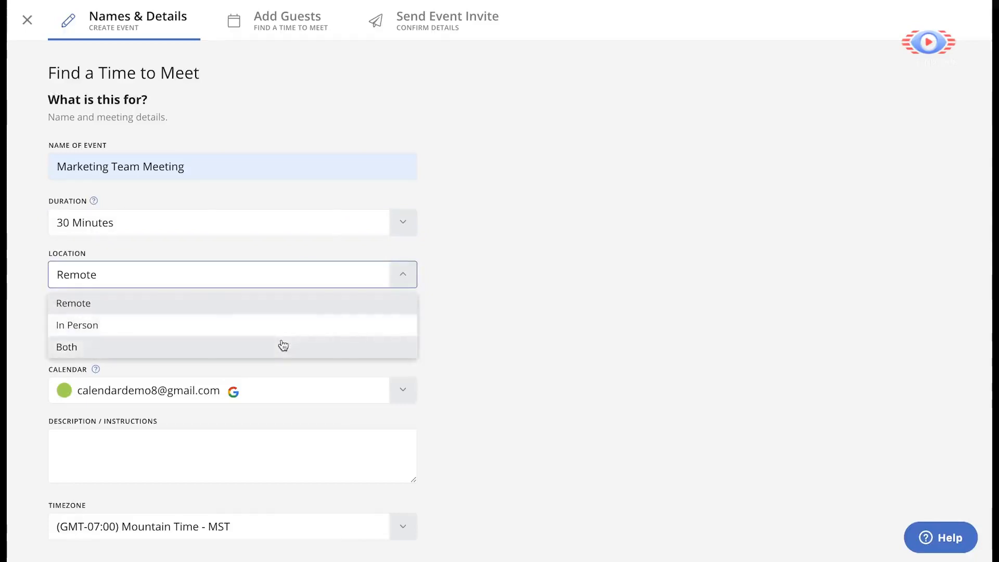
pyautogui.click(460, 310)
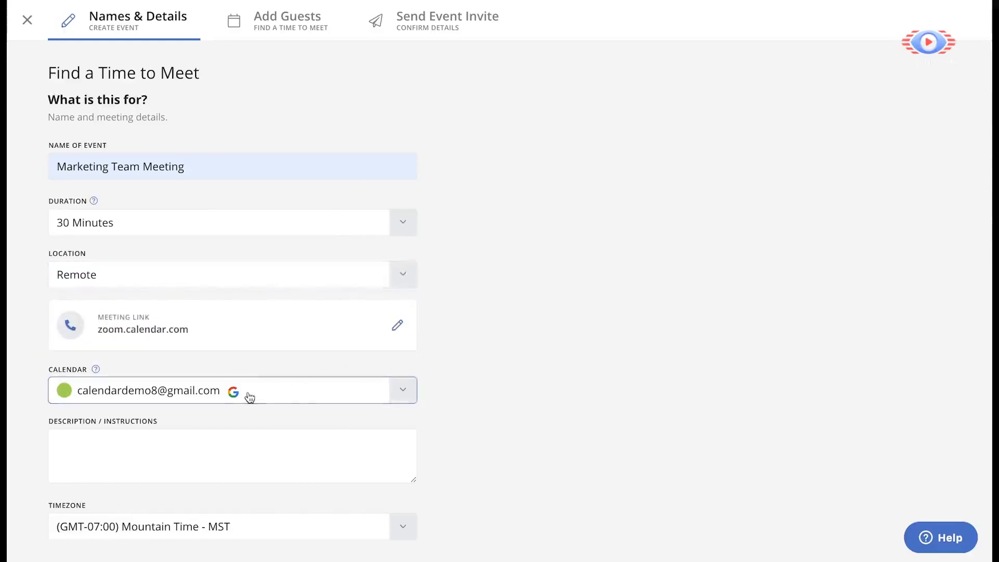
pyautogui.click(172, 442)
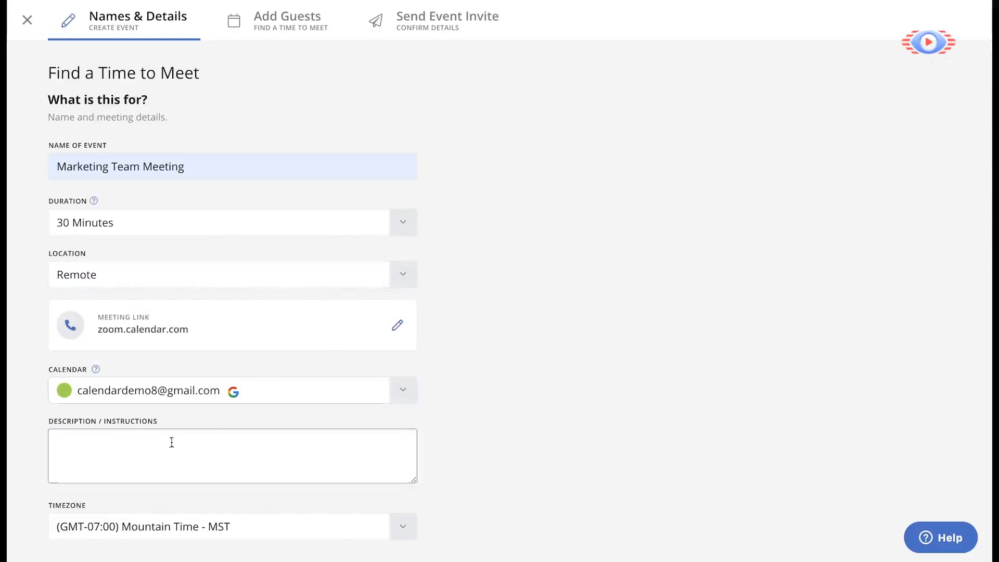
pyautogui.write('This is a mandatory marketing all-hands meetings')
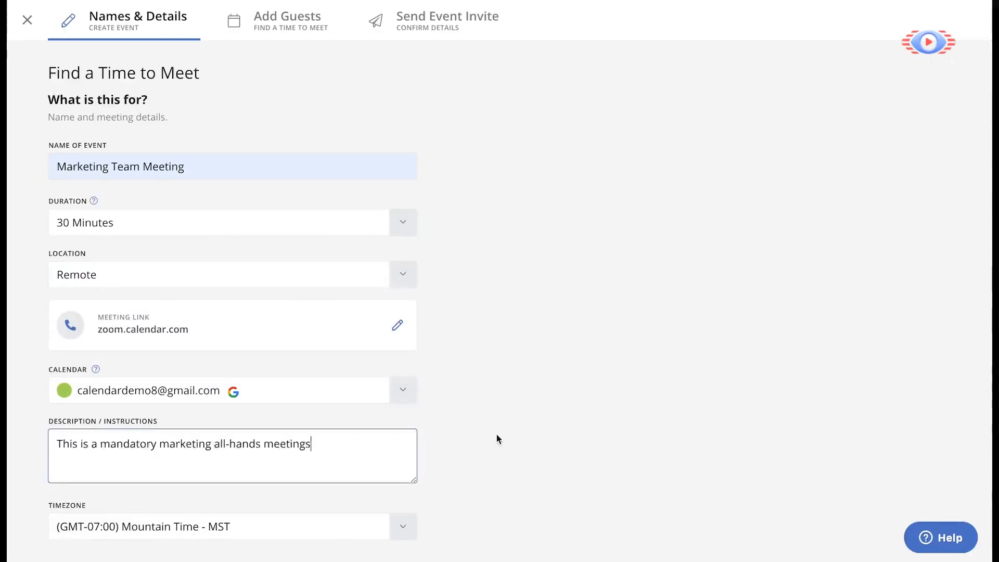
pyautogui.scroll(-2, 496, 438)
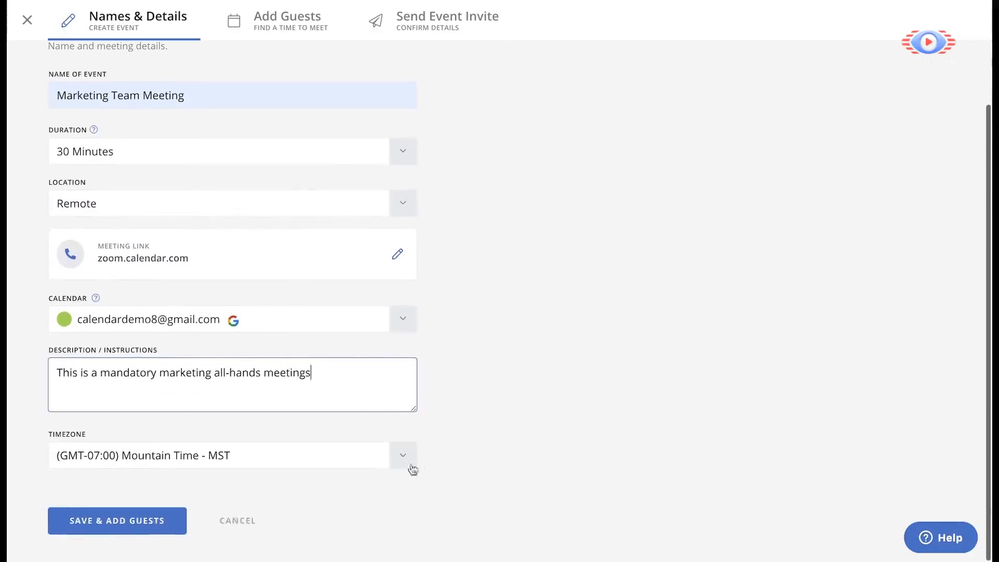
pyautogui.click(165, 517)
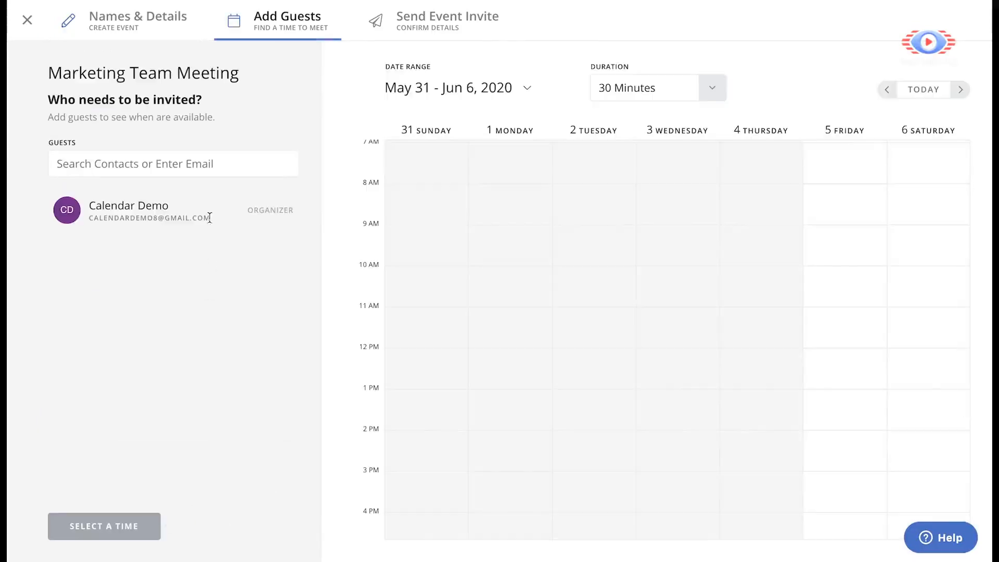
# - Invite four contacts to the Marketing Team Meeting and select the Friday, June 5 slot from 11:00 AM to 11:30 AM
pyautogui.click(212, 170)
pyautogui.write('cole')
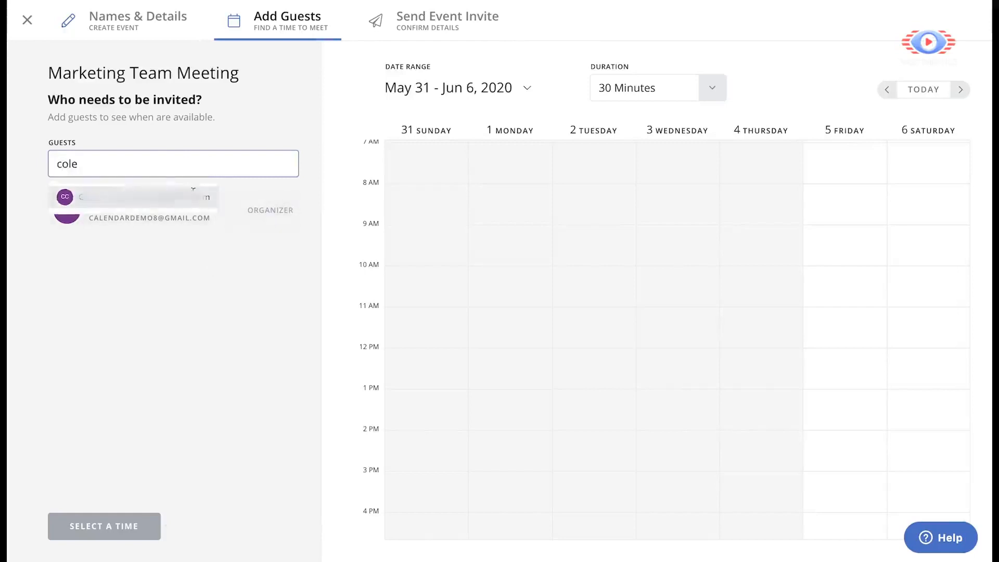
pyautogui.press('Return')
pyautogui.write('mar')
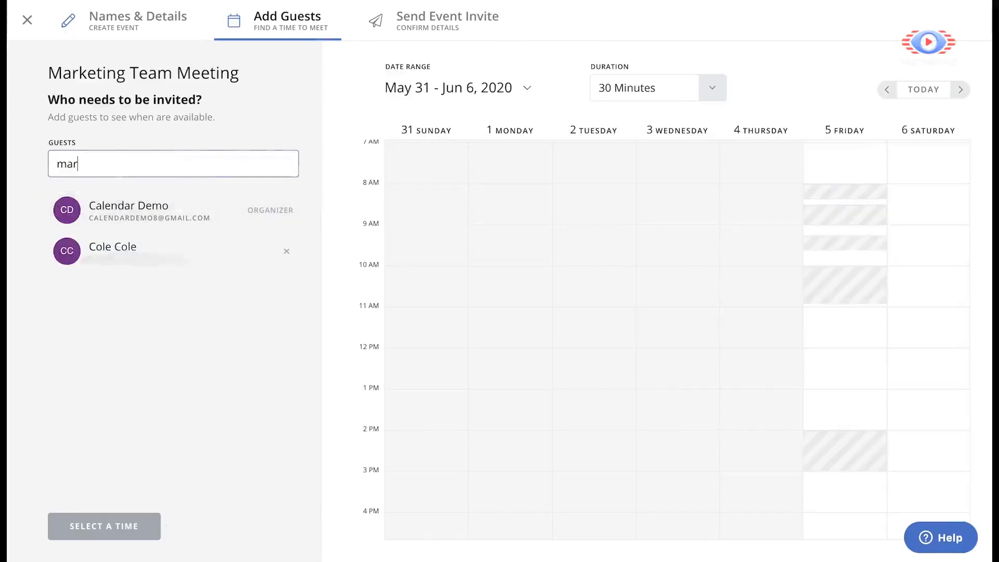
pyautogui.click(142, 196)
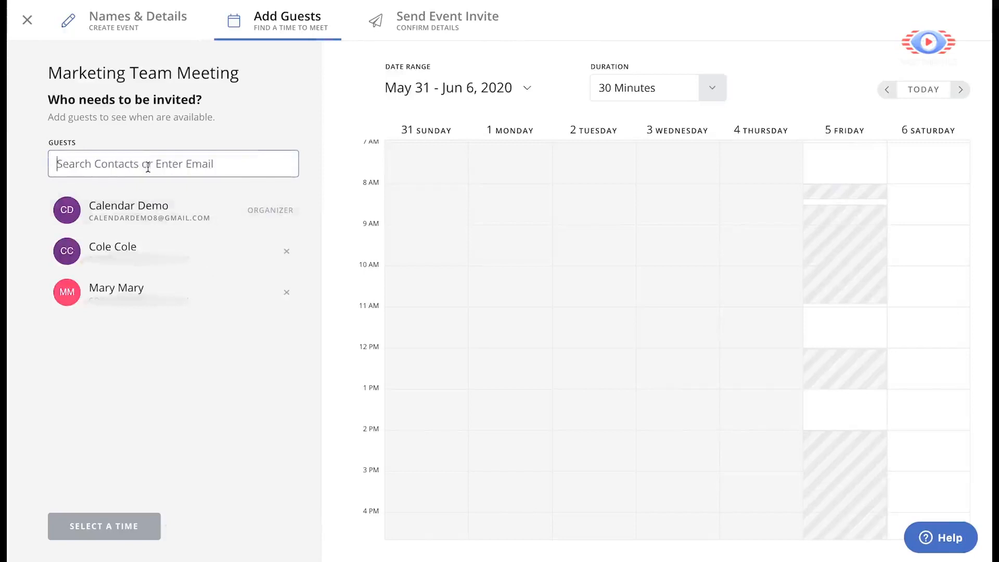
pyautogui.write('lexi')
pyautogui.click(126, 197)
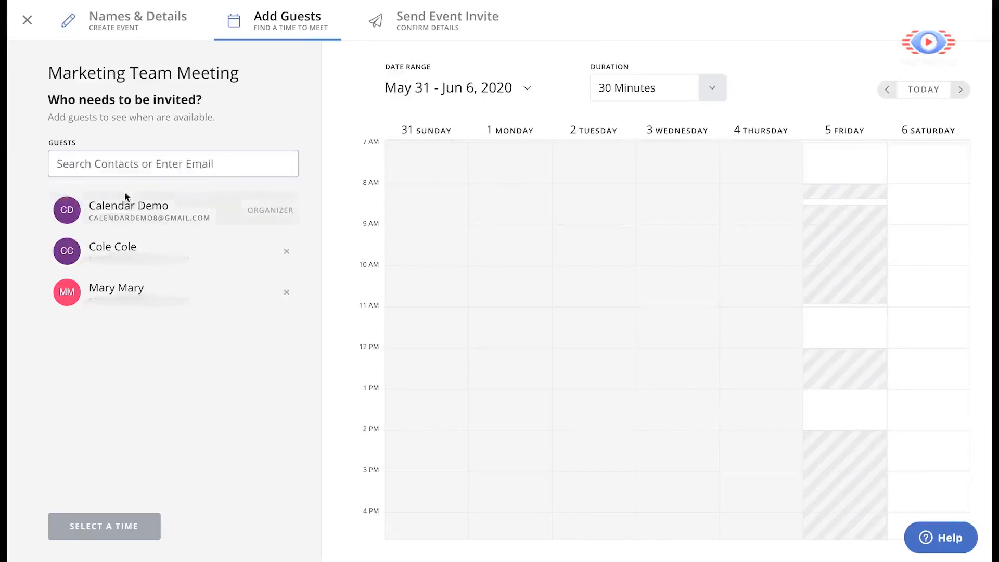
pyautogui.write('tod')
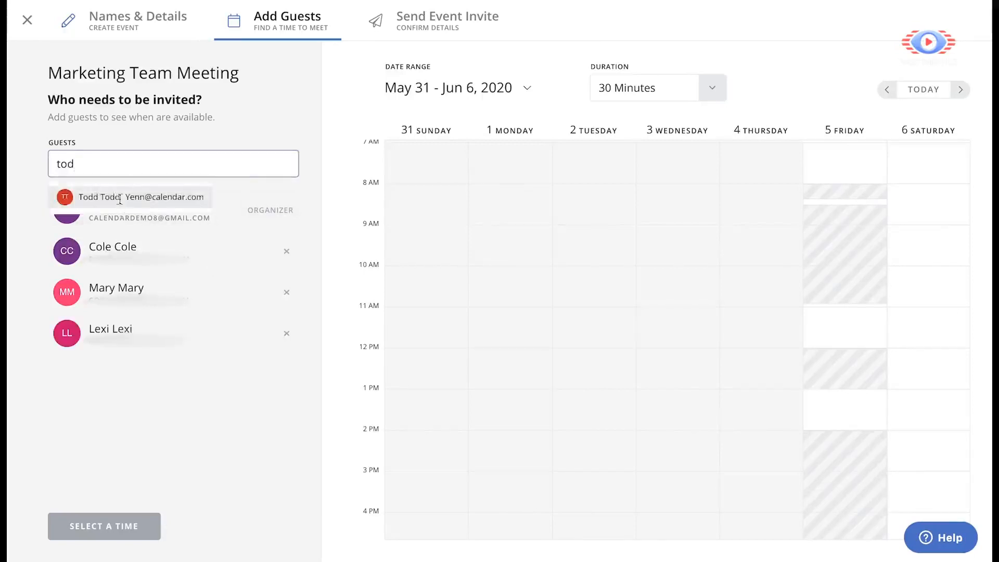
pyautogui.click(120, 196)
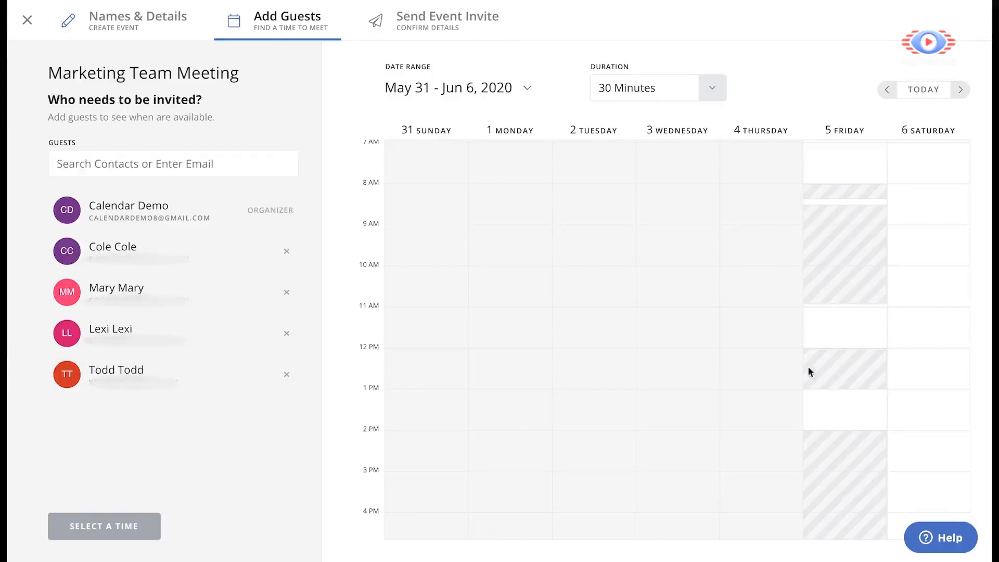
pyautogui.click(835, 317)
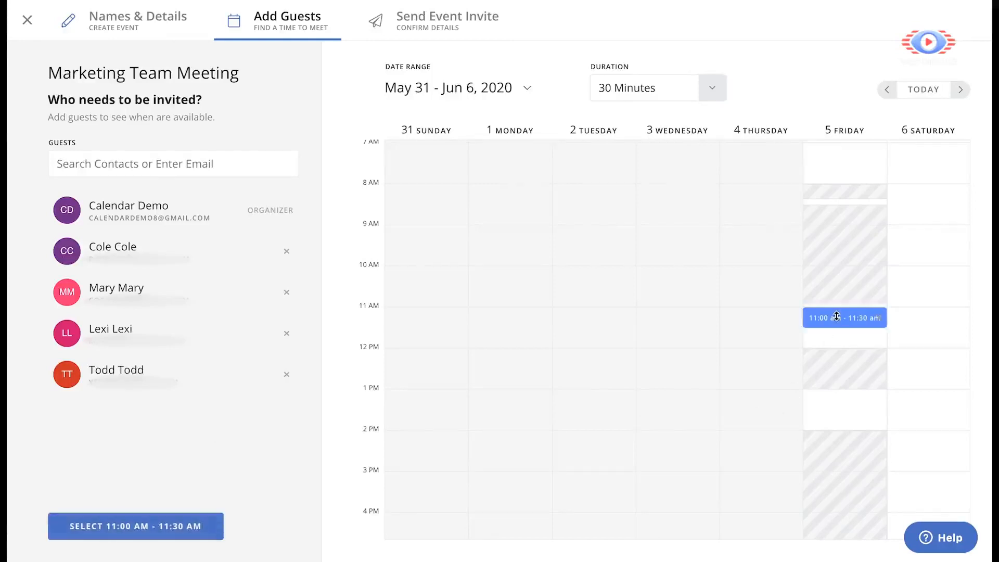
pyautogui.click(170, 526)
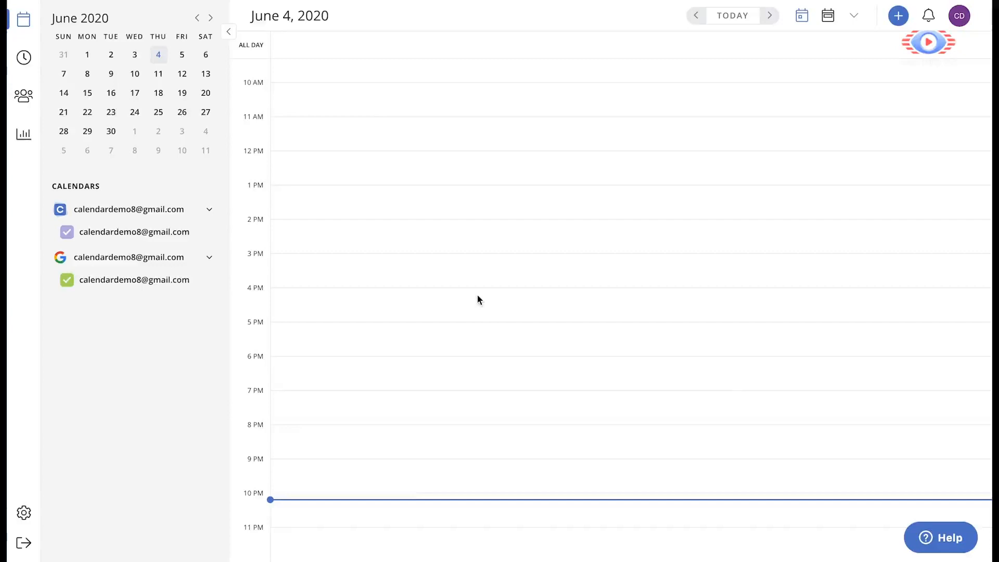
# - Start a new calendar event titled Focus Time on June 4, 2020, with a start time of 06:30 PM
pyautogui.moveTo(478, 296)
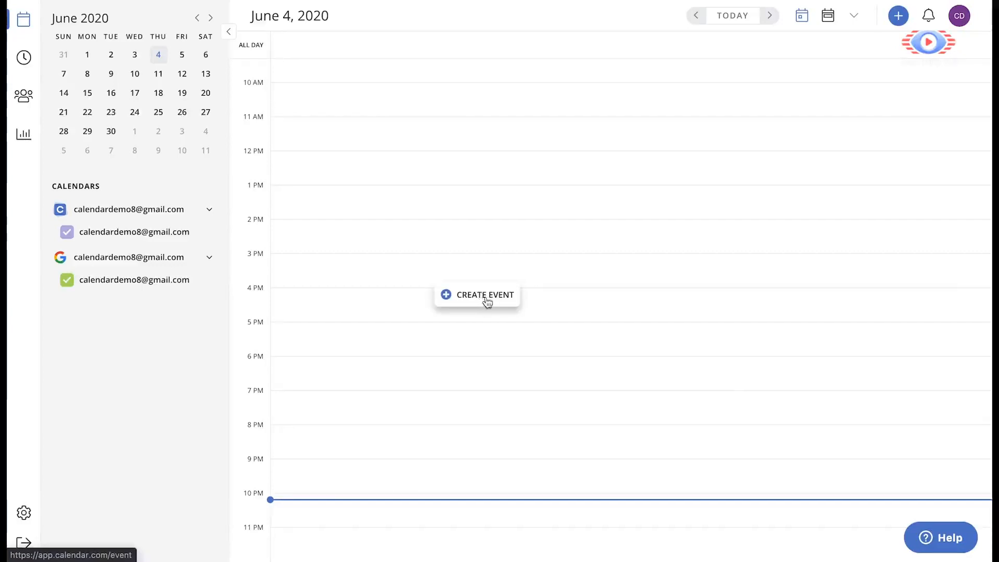
pyautogui.click(898, 18)
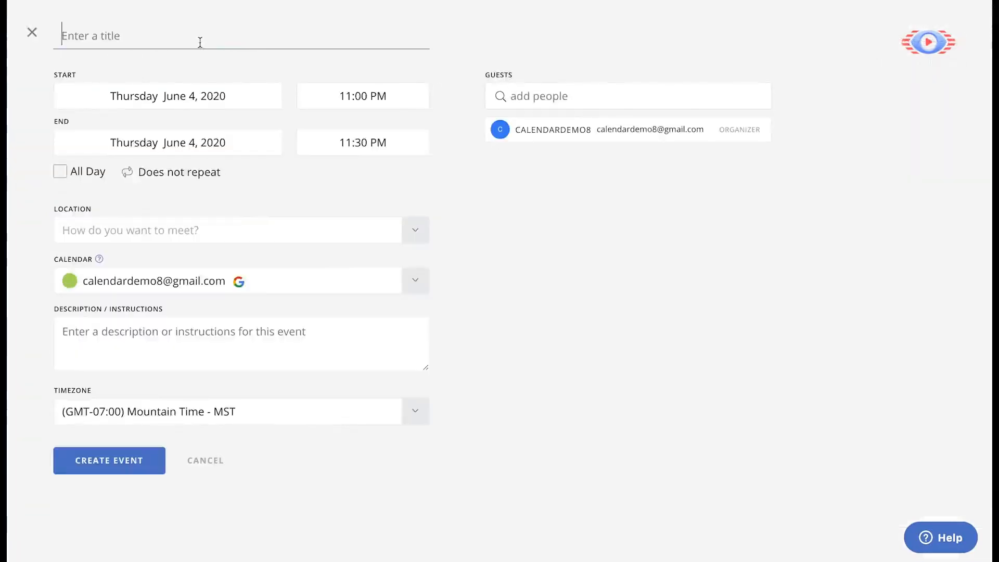
pyautogui.write('Focus Time')
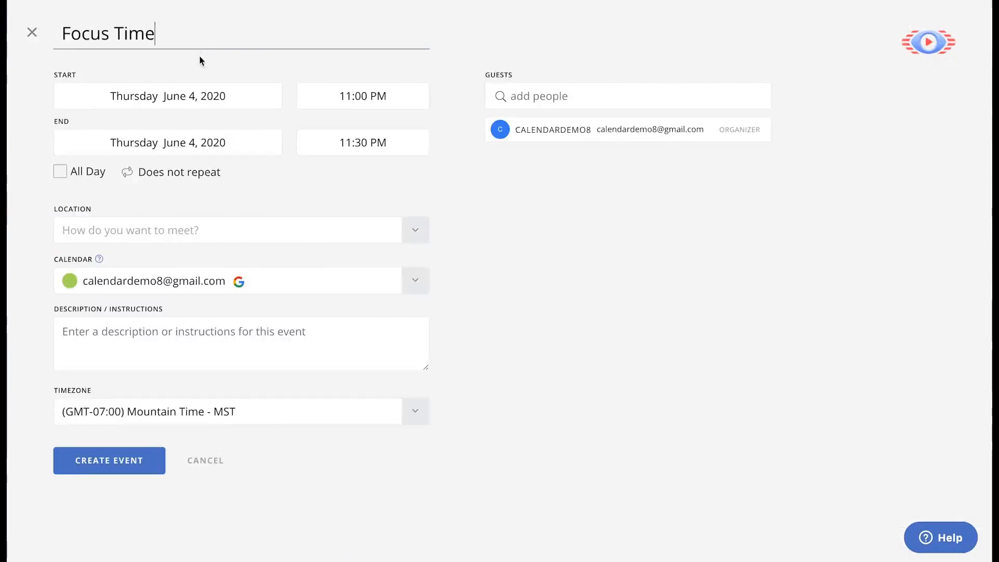
pyautogui.click(357, 96)
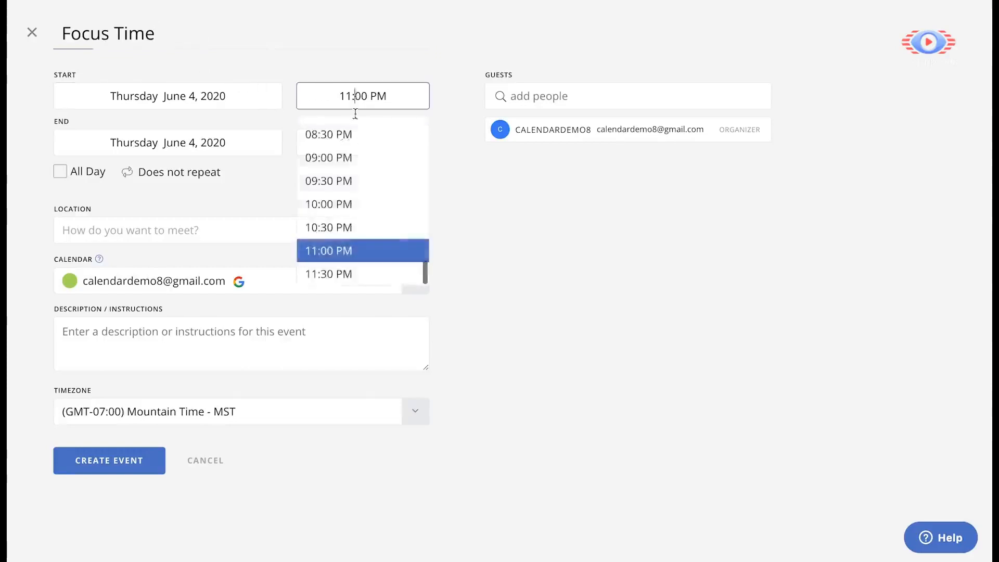
pyautogui.scroll(4, 342, 166)
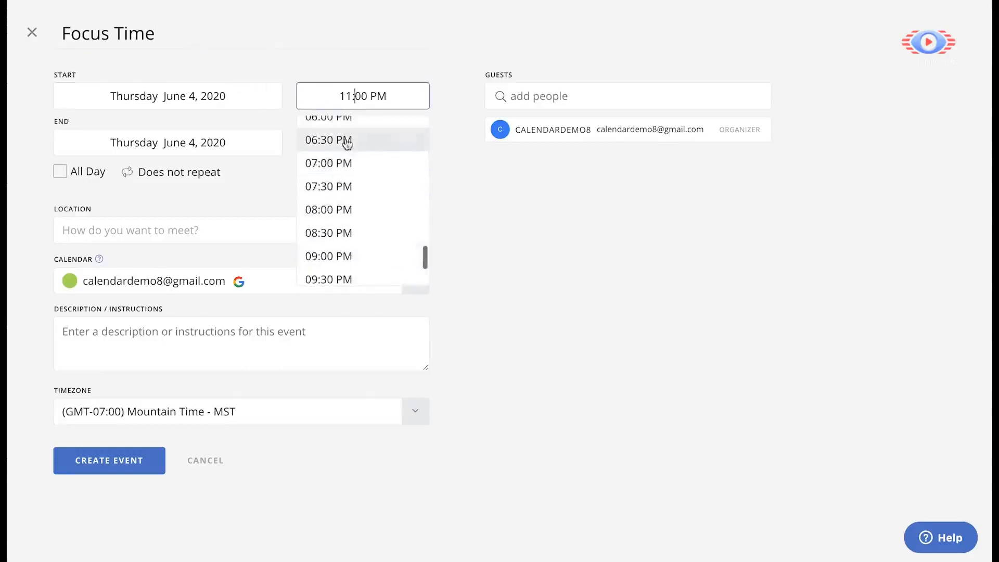
pyautogui.click(341, 138)
pyautogui.click(544, 92)
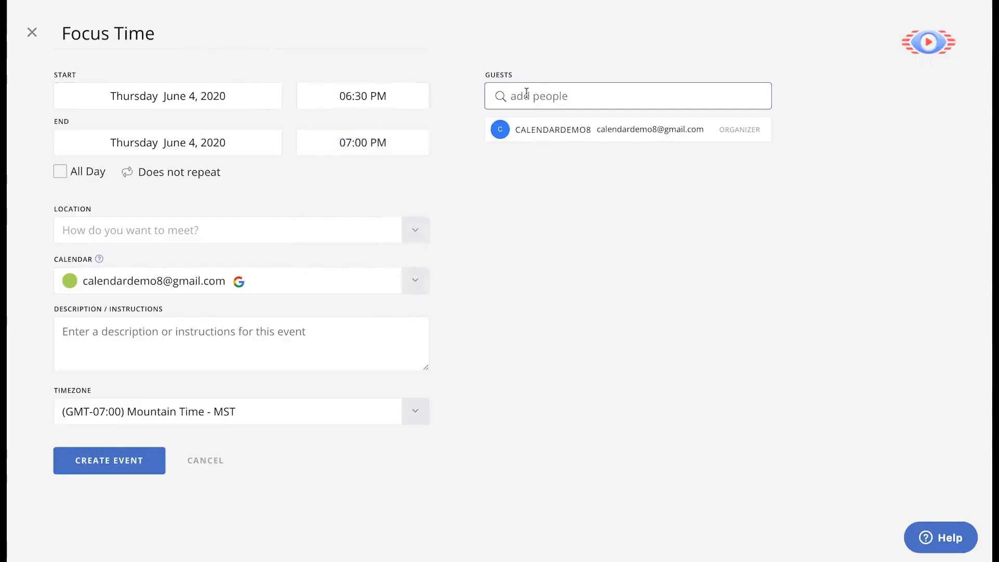
# - Set the Focus Time location to Remote with the meeting link calendar.zoom.com, and create the event
pyautogui.click(189, 226)
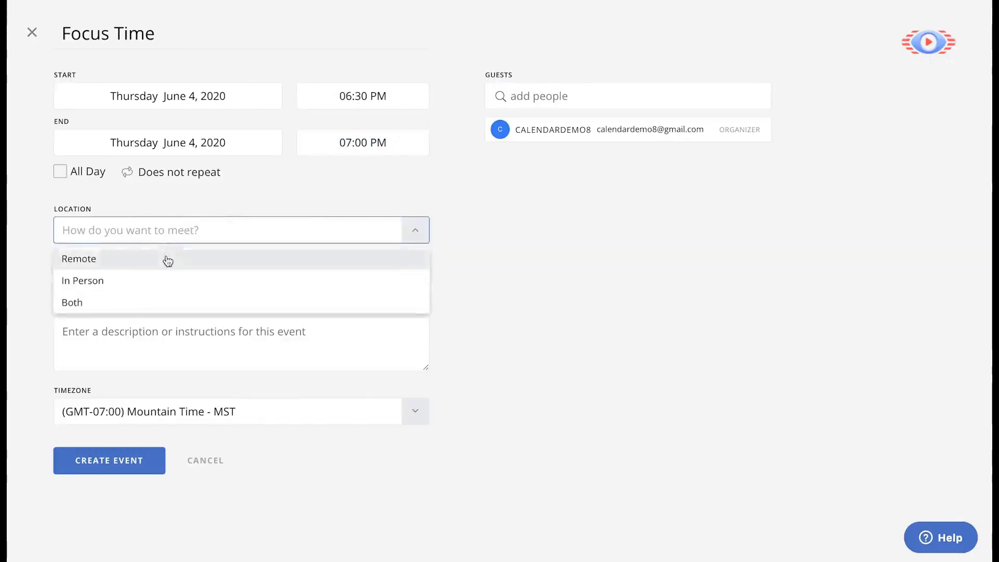
pyautogui.click(165, 259)
pyautogui.click(395, 112)
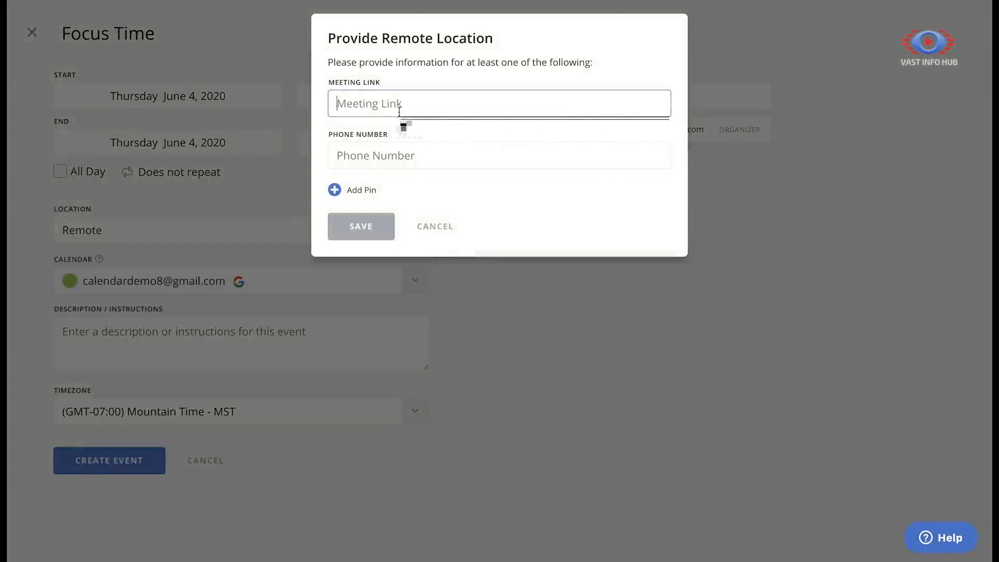
pyautogui.write('calendar')
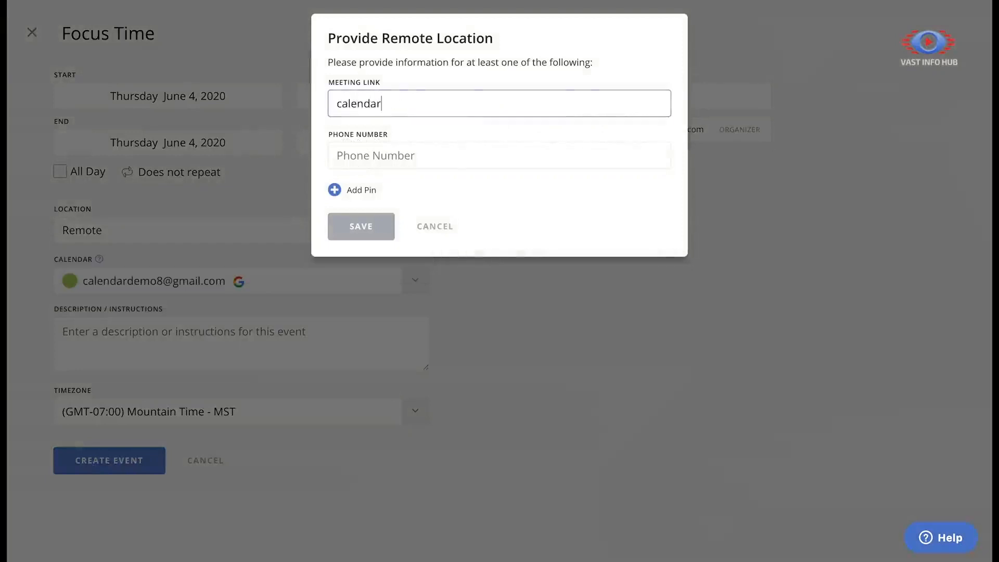
pyautogui.write('.zoom.com')
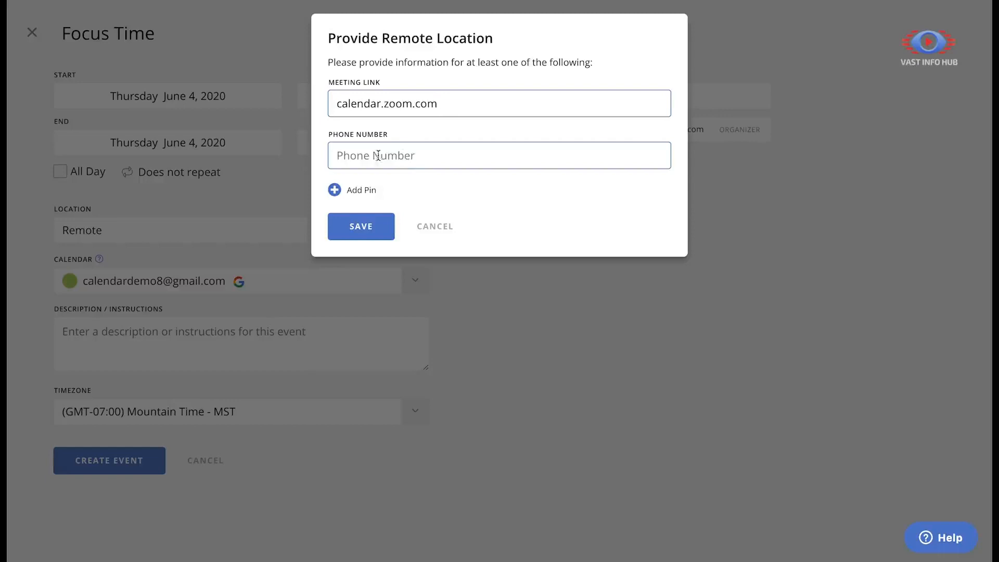
pyautogui.click(364, 221)
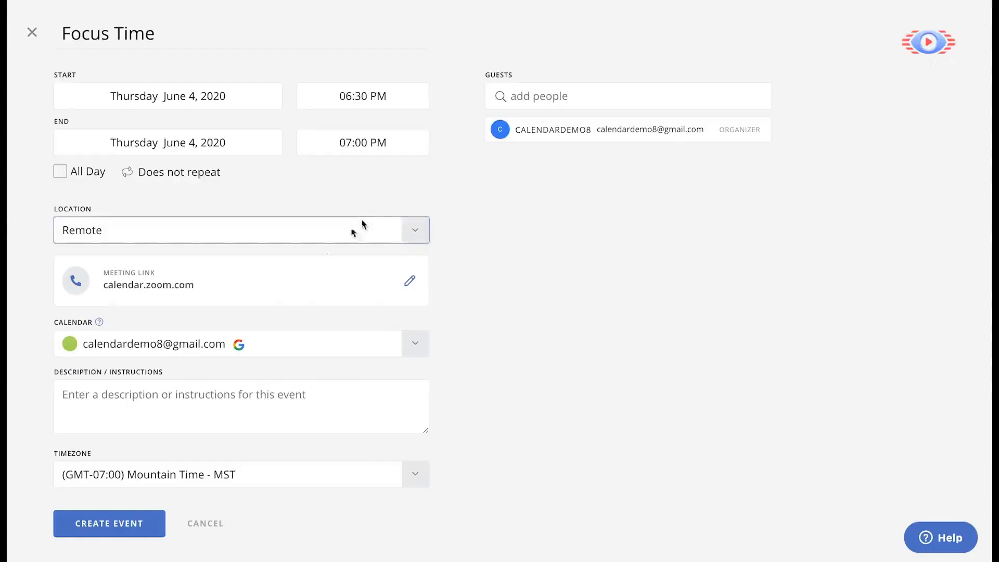
pyautogui.click(323, 232)
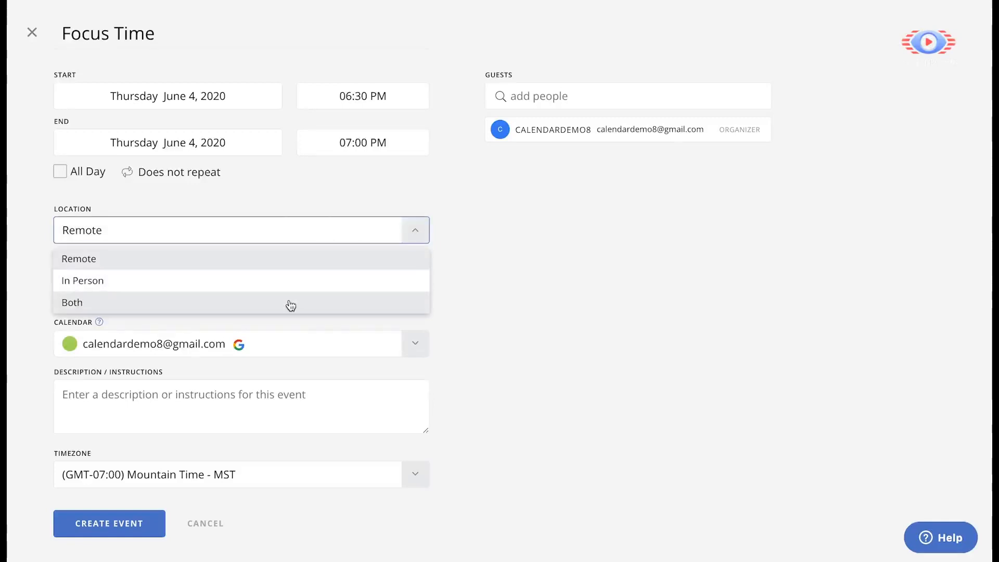
pyautogui.click(468, 299)
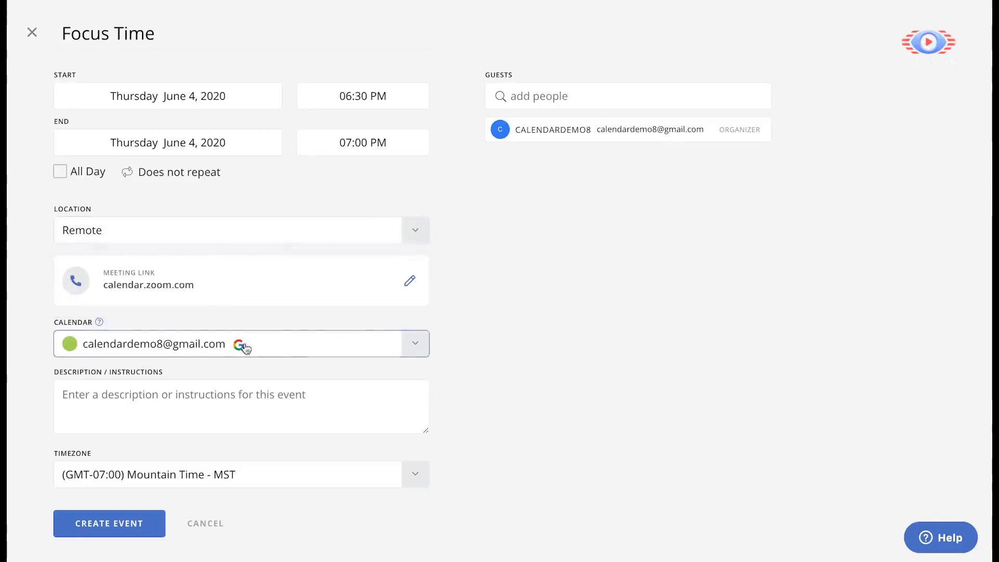
pyautogui.click(233, 397)
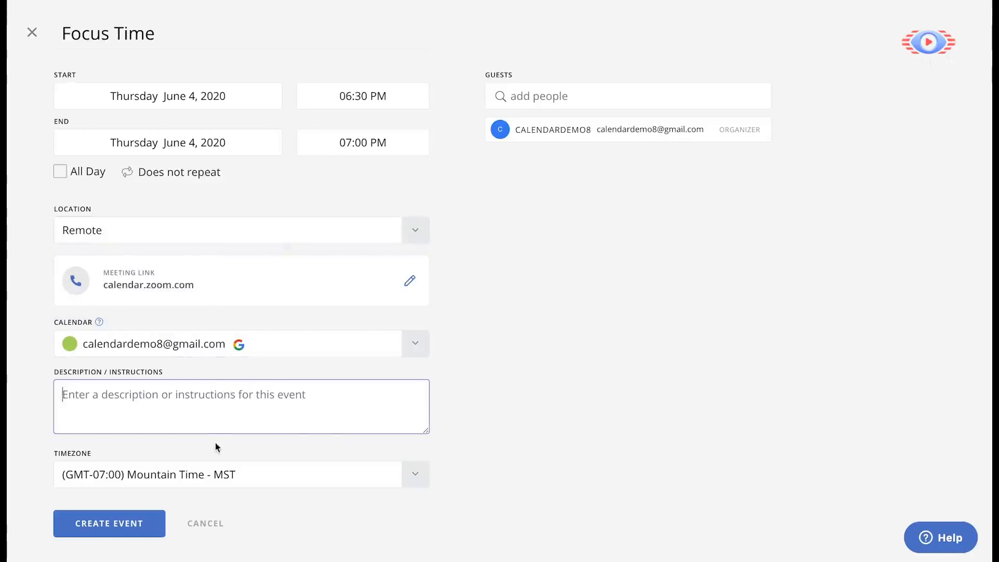
pyautogui.click(141, 522)
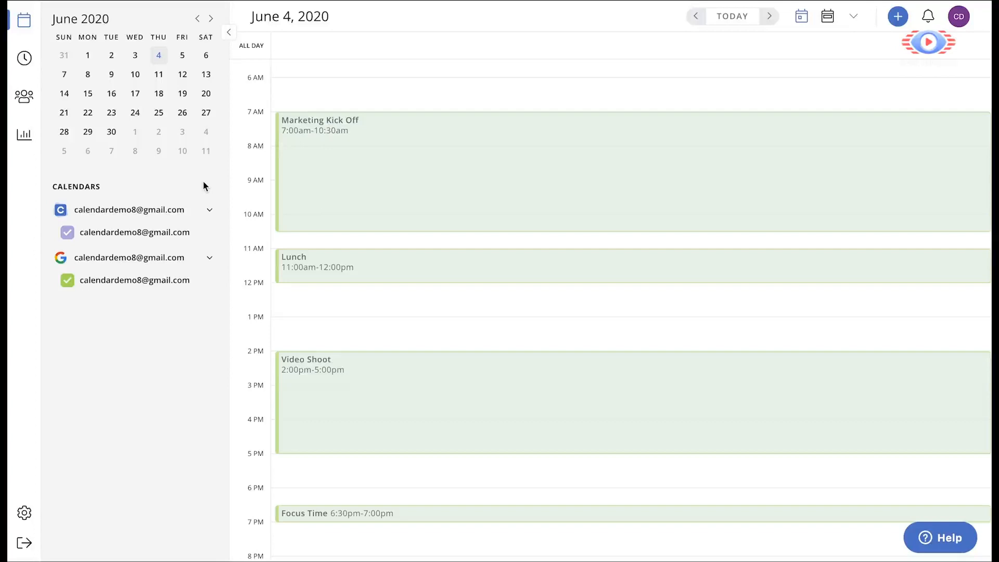
# - Review the meeting and people analytics, checking the people statistics for 7 days, today and 3 months
pyautogui.click(25, 139)
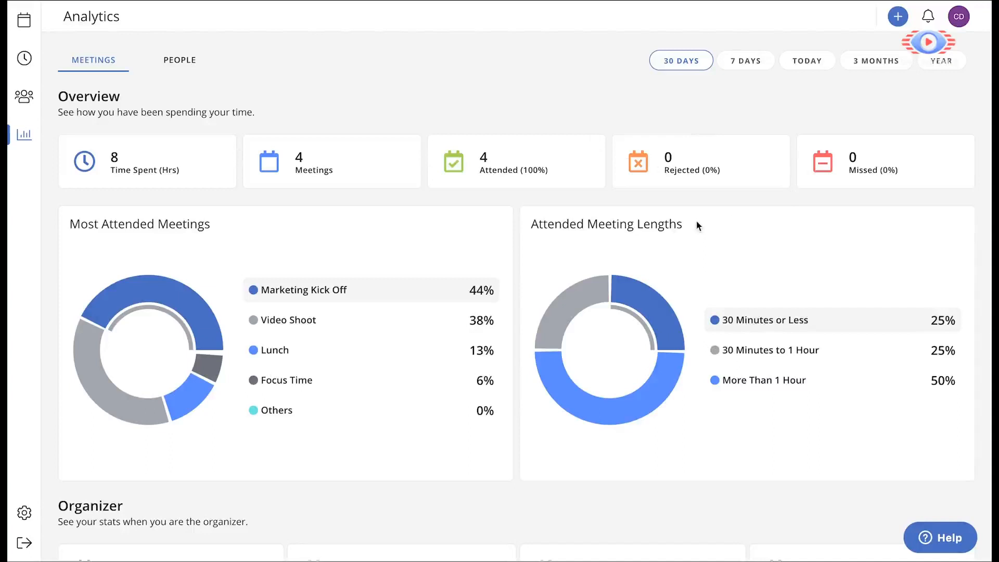
pyautogui.scroll(-1, 696, 220)
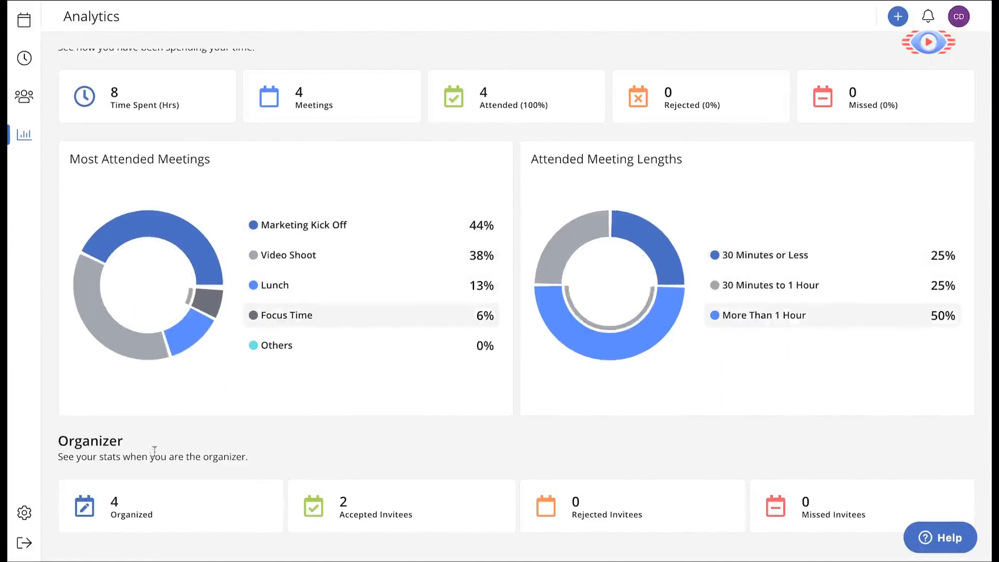
pyautogui.scroll(1, 328, 367)
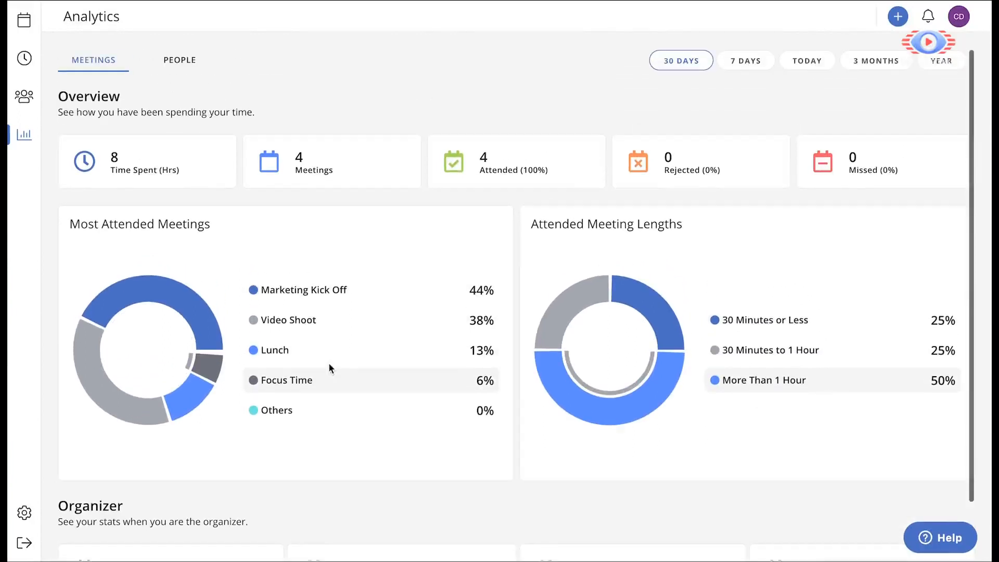
pyautogui.click(186, 64)
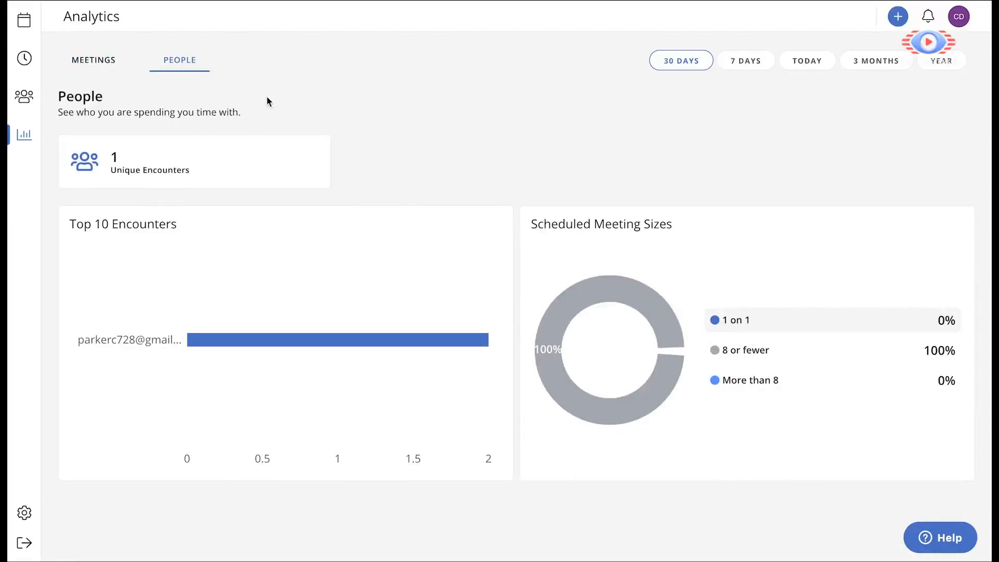
pyautogui.click(743, 61)
pyautogui.click(806, 68)
pyautogui.click(861, 67)
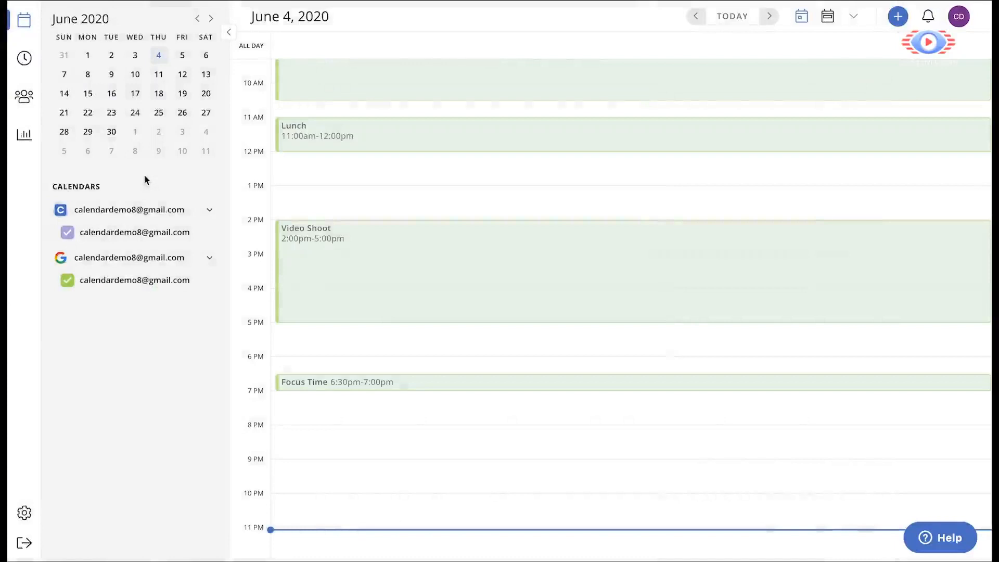
# - Review the profile settings and the preferences, checking the choices for the default calendar without changing it
pyautogui.click(26, 514)
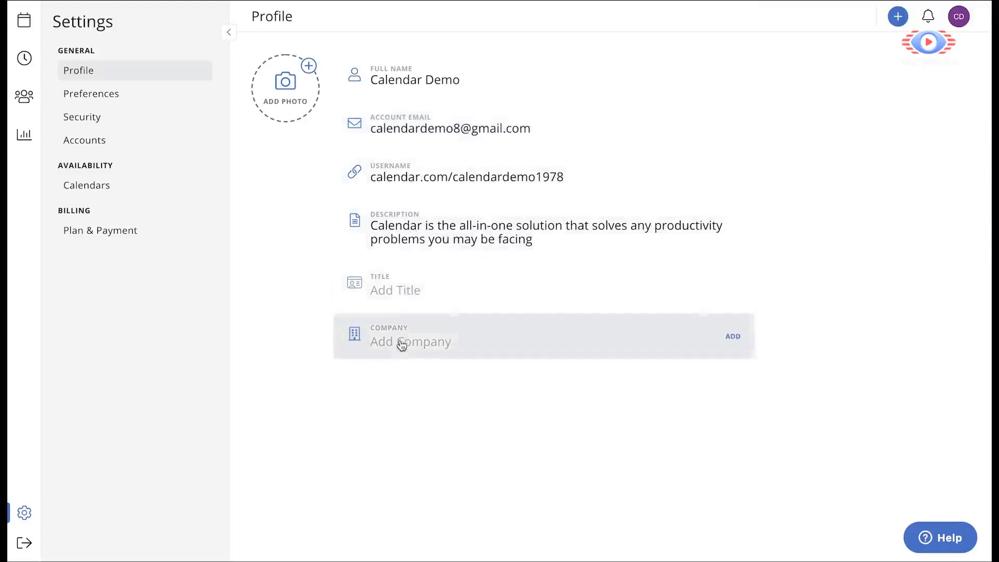
pyautogui.click(128, 105)
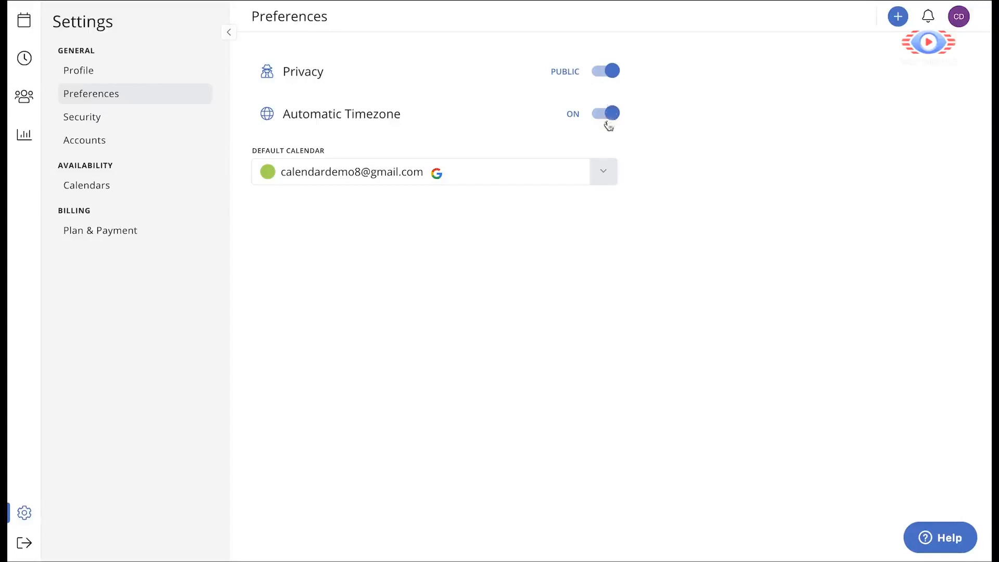
pyautogui.click(602, 170)
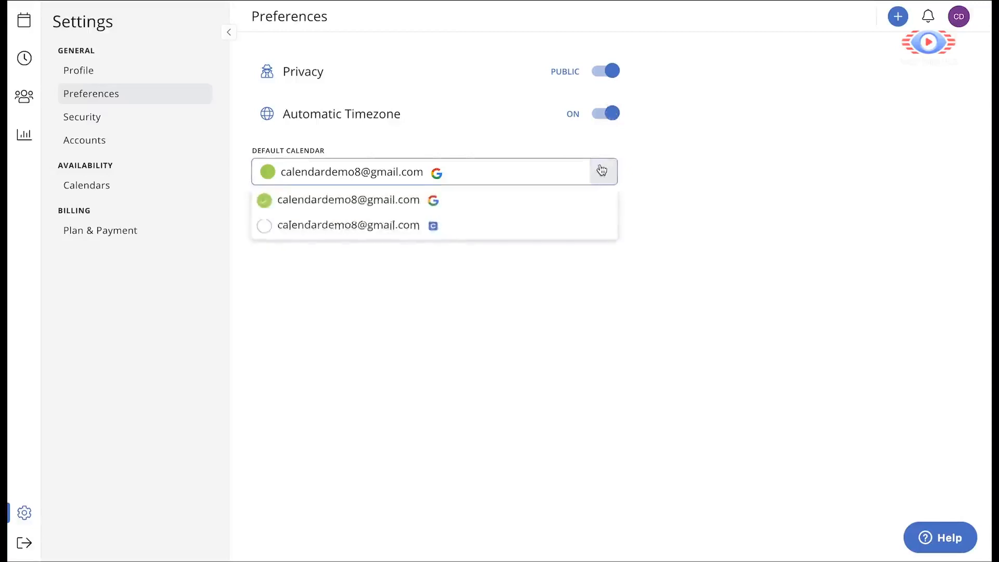
pyautogui.click(673, 200)
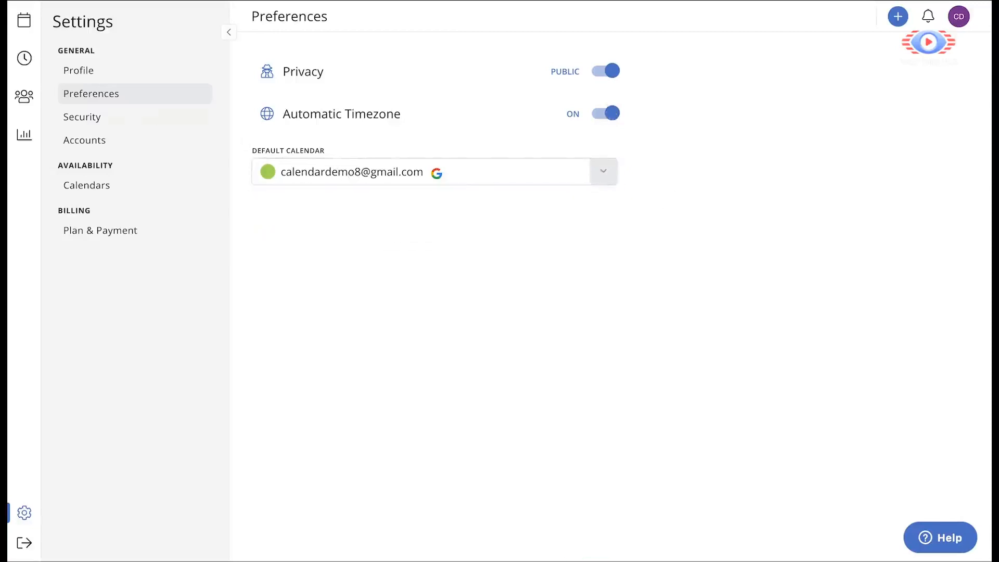
# - Examine the account deletion confirmation in the security settings and cancel it without deleting the account
pyautogui.click(106, 119)
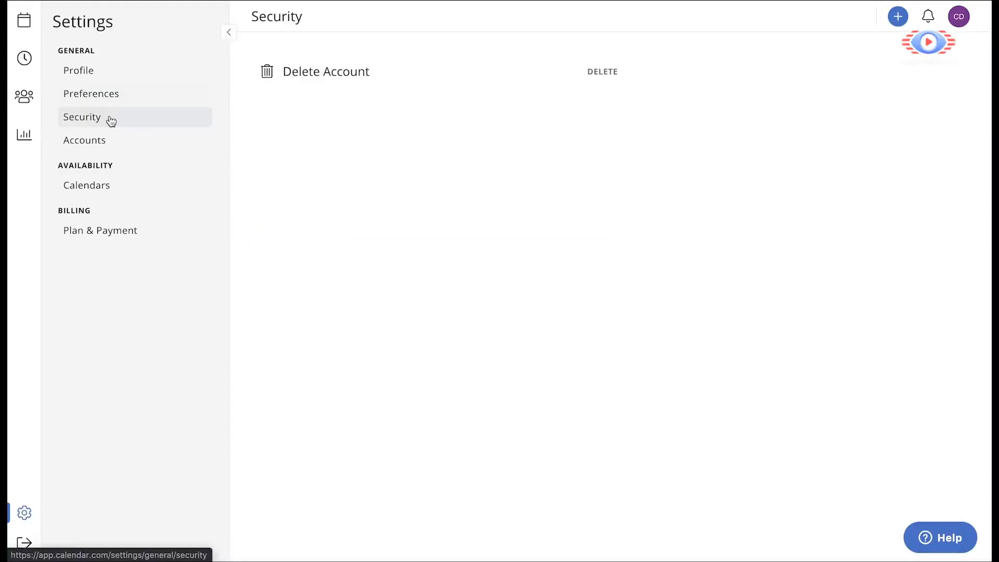
pyautogui.click(271, 83)
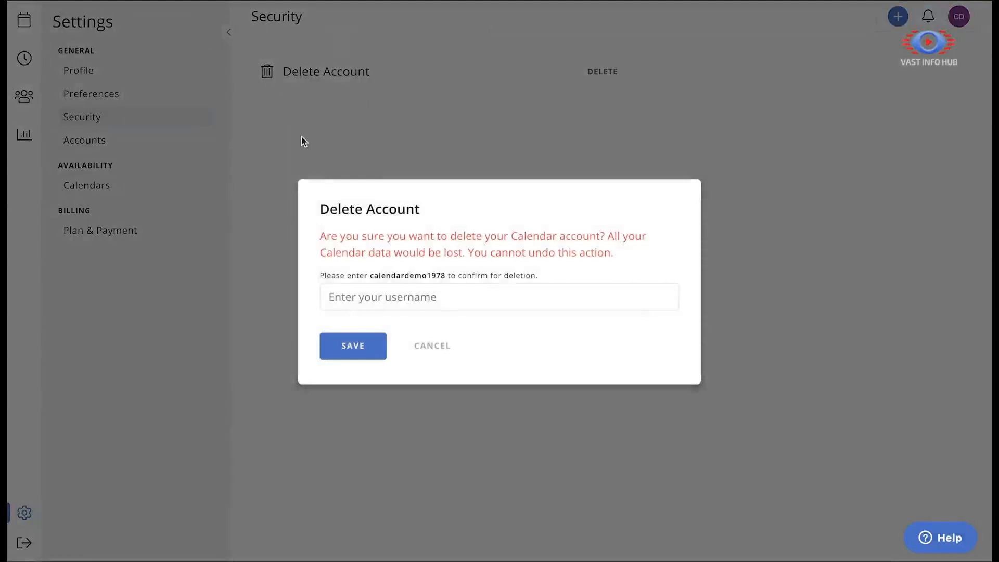
pyautogui.click(416, 346)
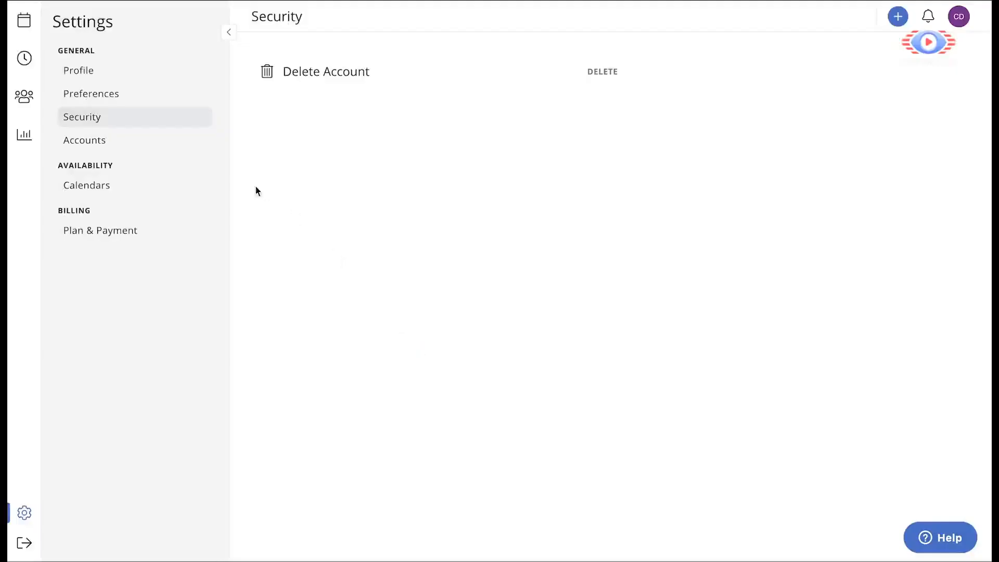
# - Review the connected accounts with the login account's primary calendar, the availability calendars, and the plan and payment settings
pyautogui.click(138, 144)
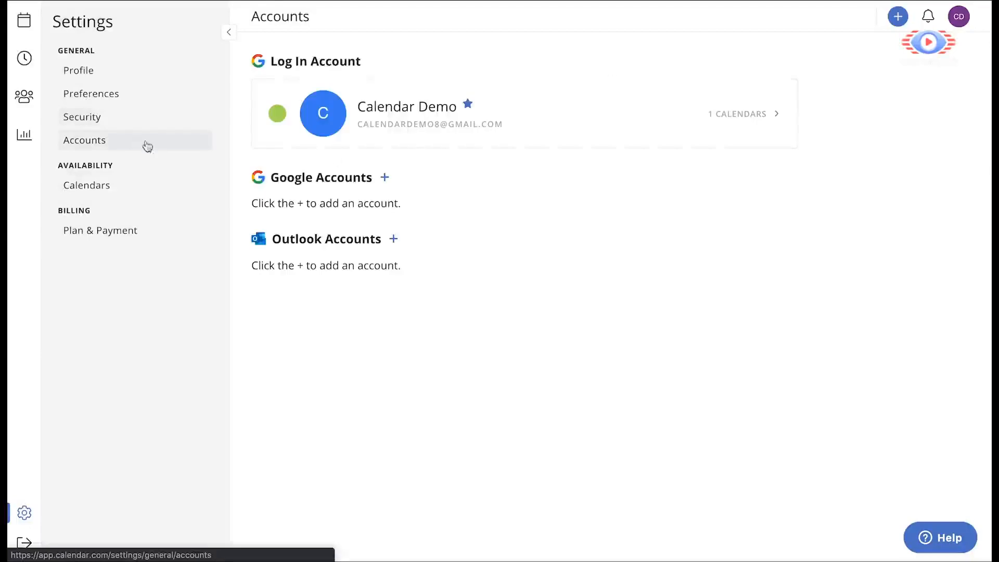
pyautogui.click(415, 135)
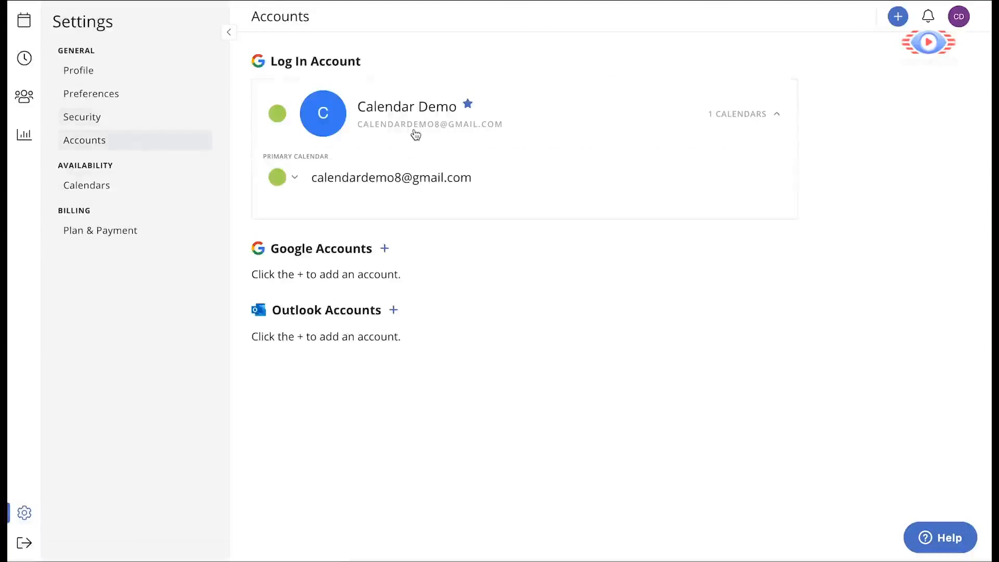
pyautogui.click(415, 134)
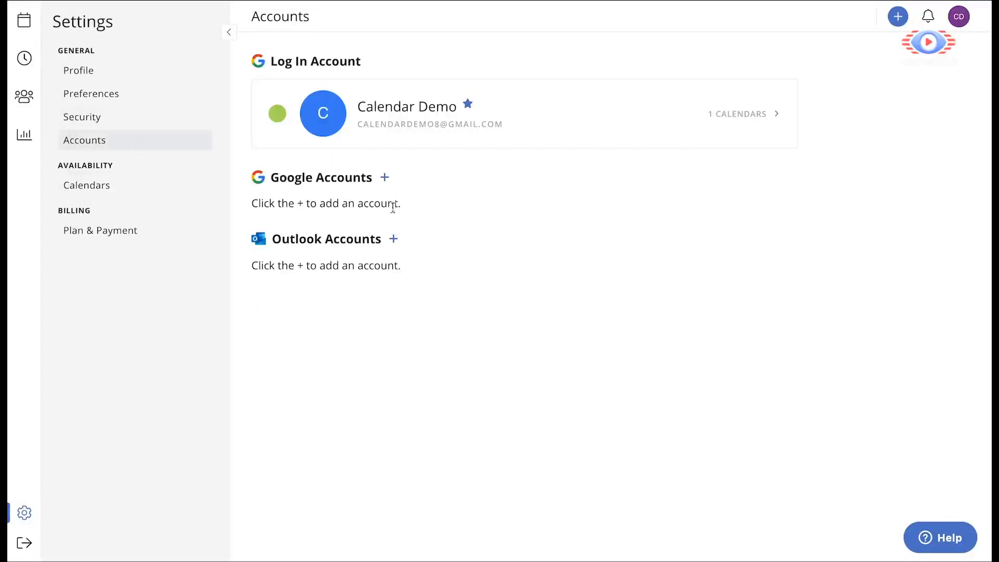
pyautogui.click(112, 192)
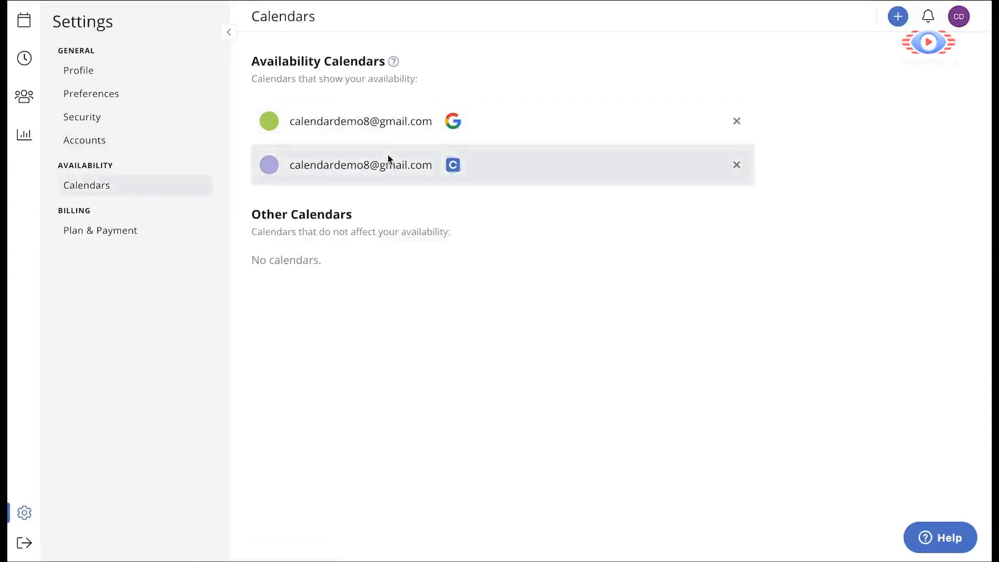
pyautogui.click(151, 234)
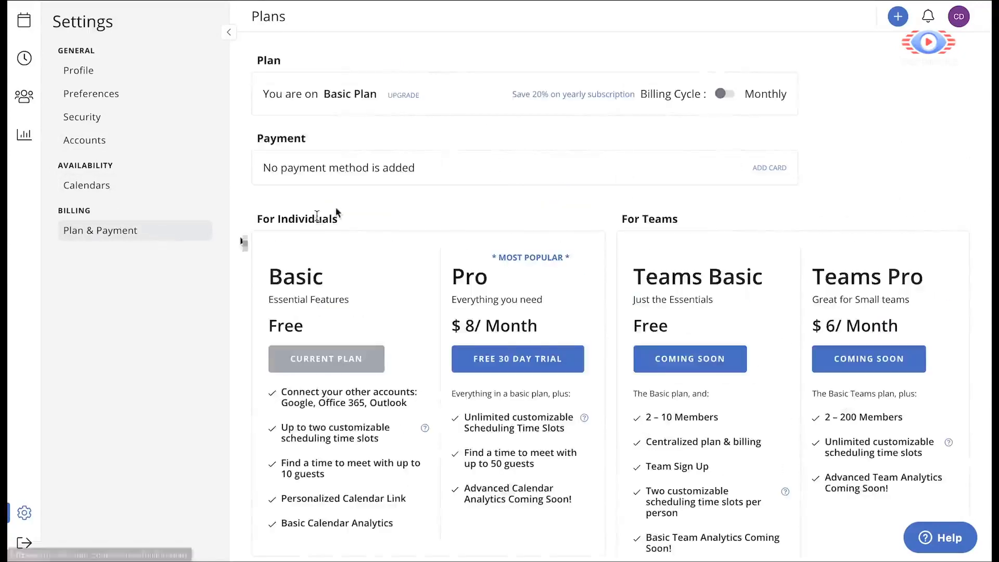